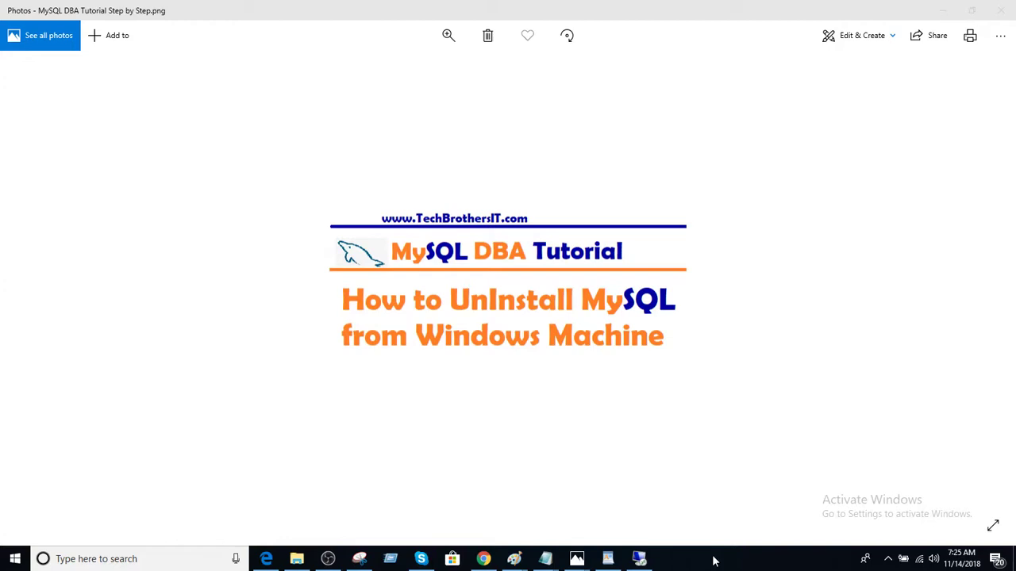
- Switch from the Photos tutorial image to the remote Windows desktop session
{"action": "left_click", "coordinate": [640, 557]}
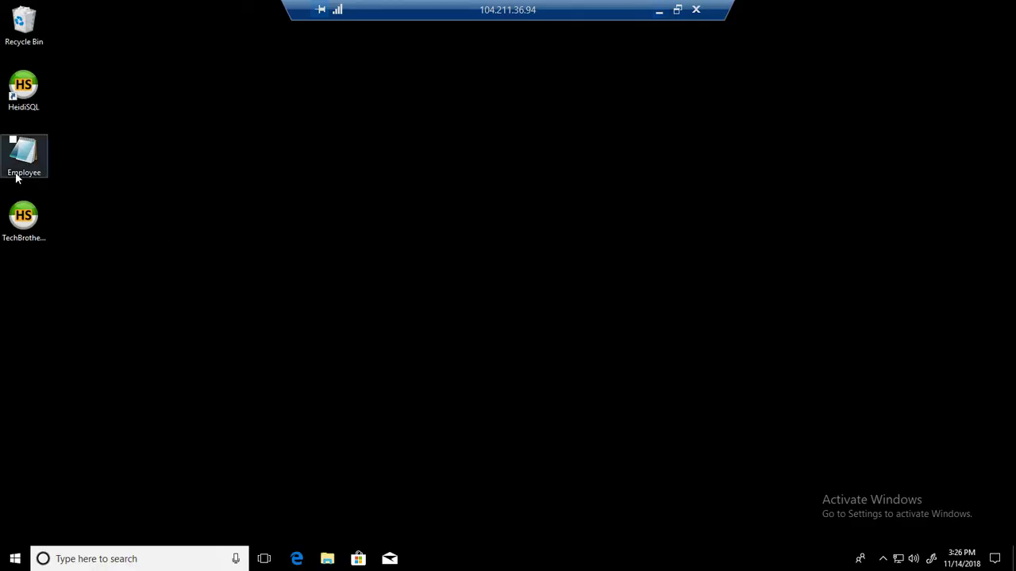
- Launch the Services console from search and jump to the MySQL entries in the list
{"action": "left_click", "coordinate": [153, 558]}
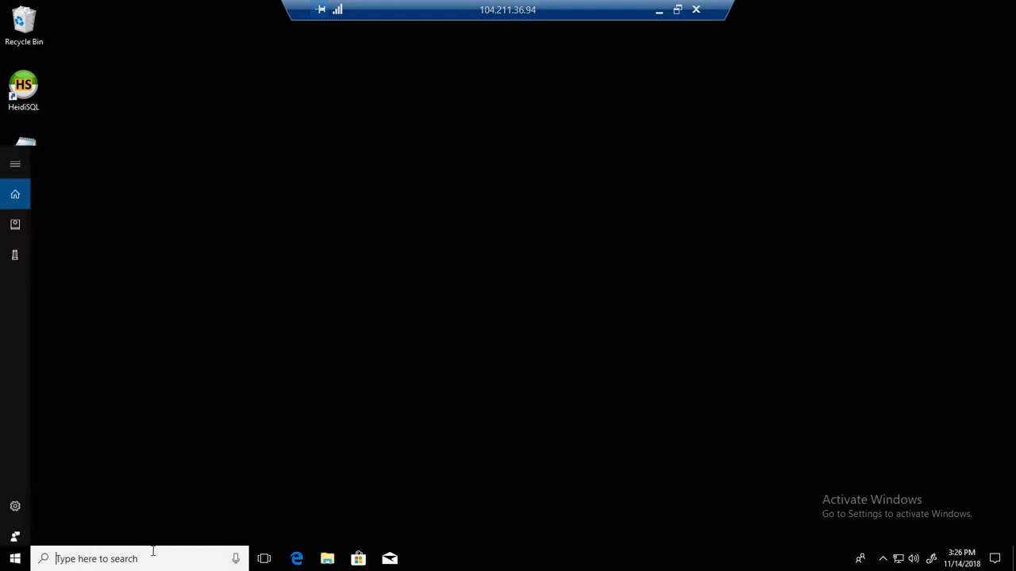
{"action": "type", "text": "services"}
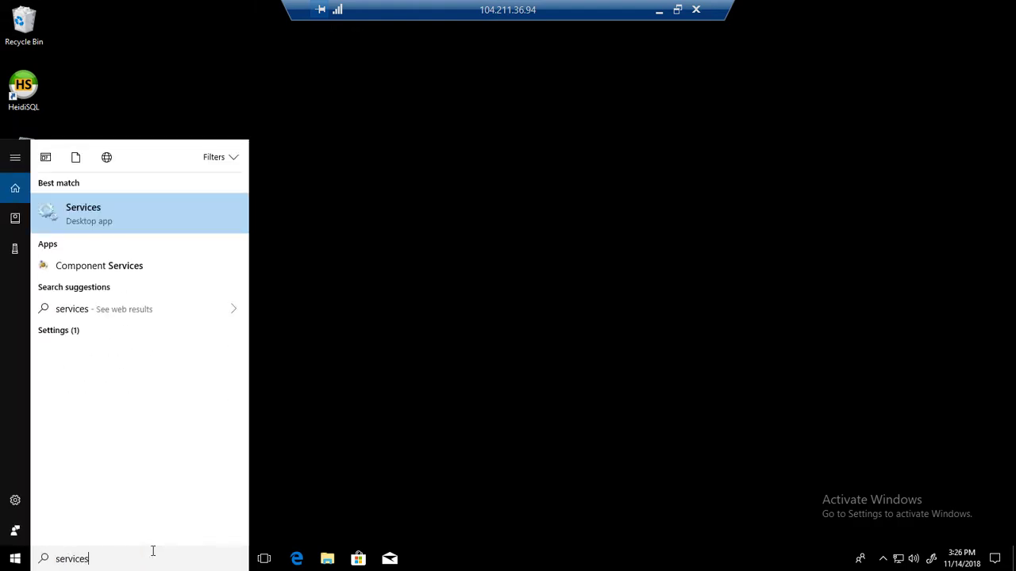
{"action": "key", "text": "Return"}
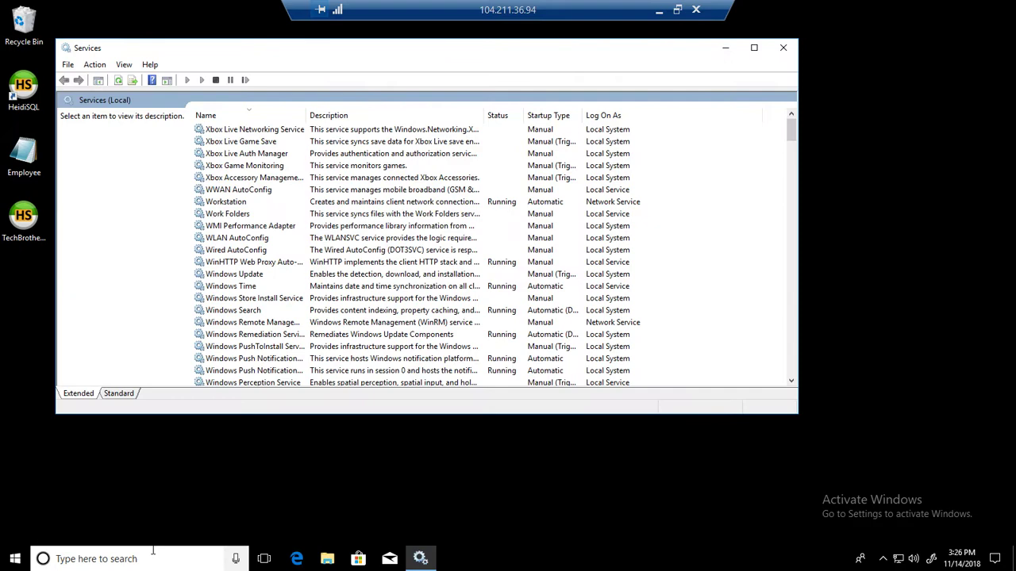
{"action": "left_click", "coordinate": [220, 203]}
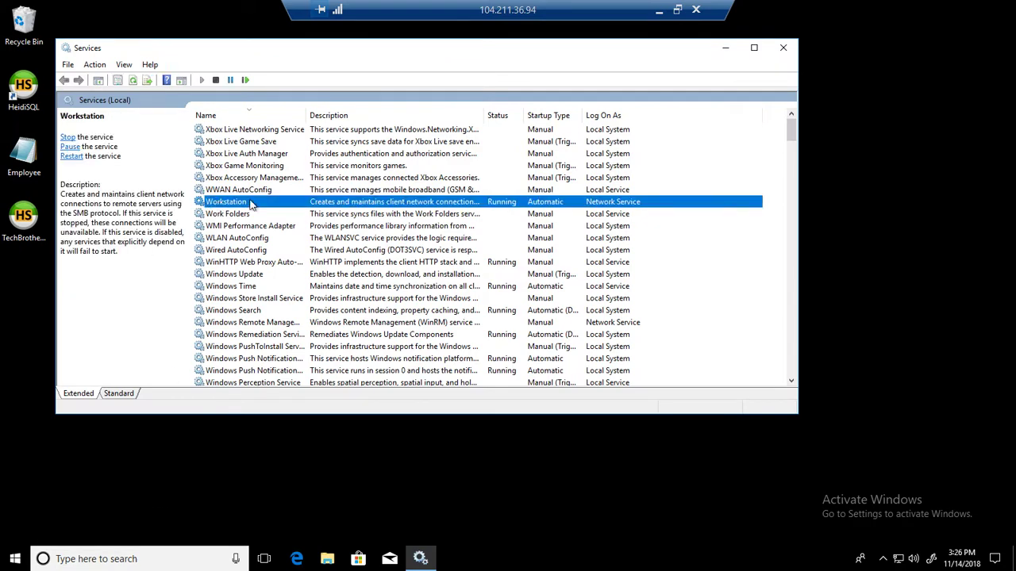
{"action": "key", "text": "m"}
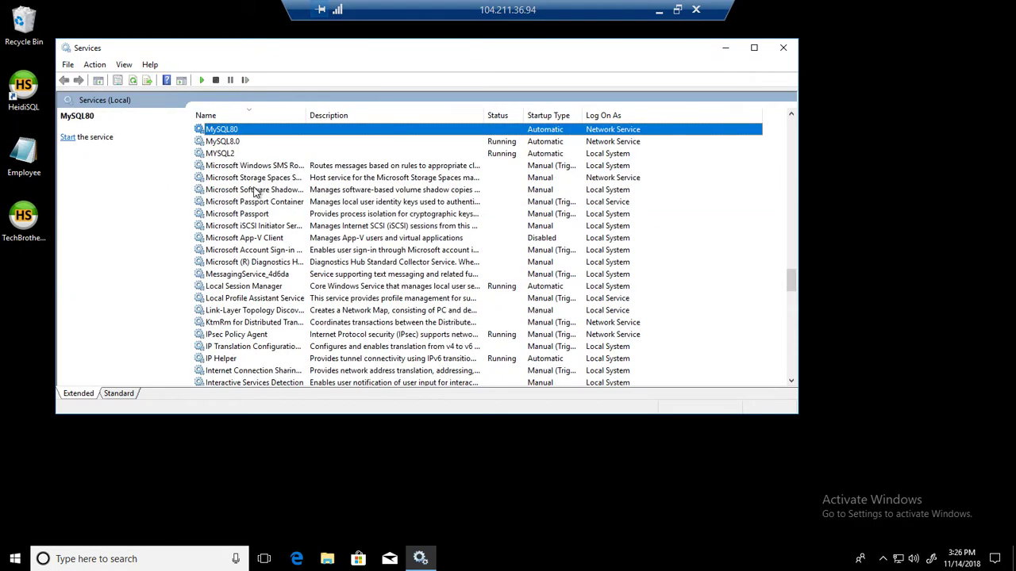
- Compare MySQL80 (stopped) with the running MySQL8.0 and MYSQL2 services
{"action": "left_click", "coordinate": [228, 154]}
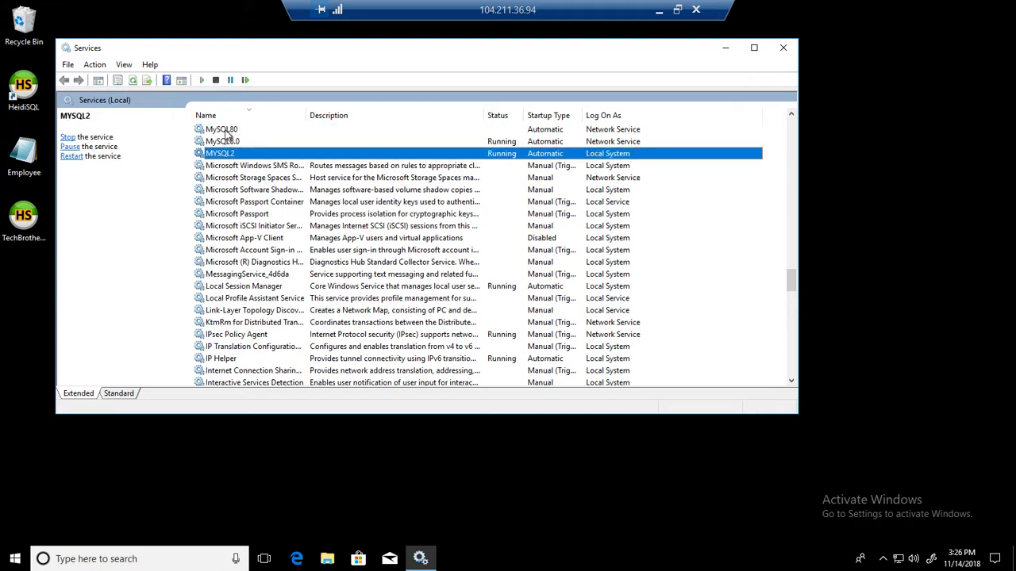
{"action": "left_click", "coordinate": [227, 143]}
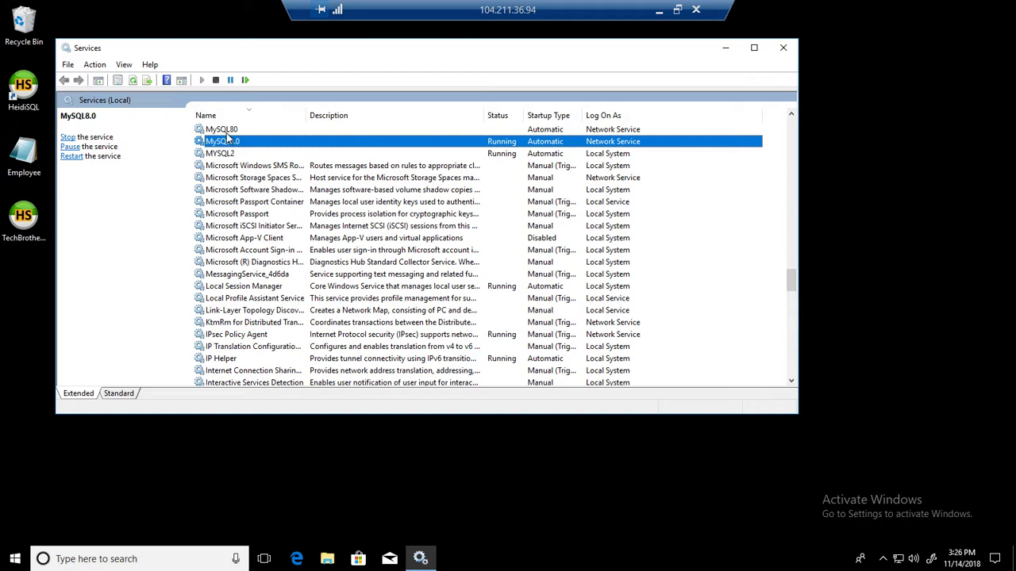
{"action": "left_click", "coordinate": [226, 131]}
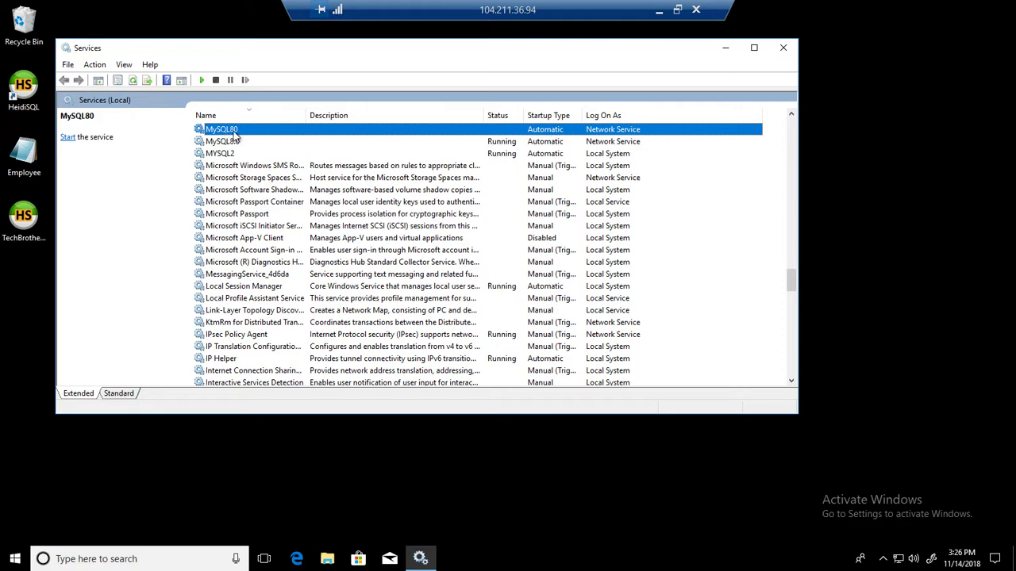
{"action": "left_click", "coordinate": [239, 143]}
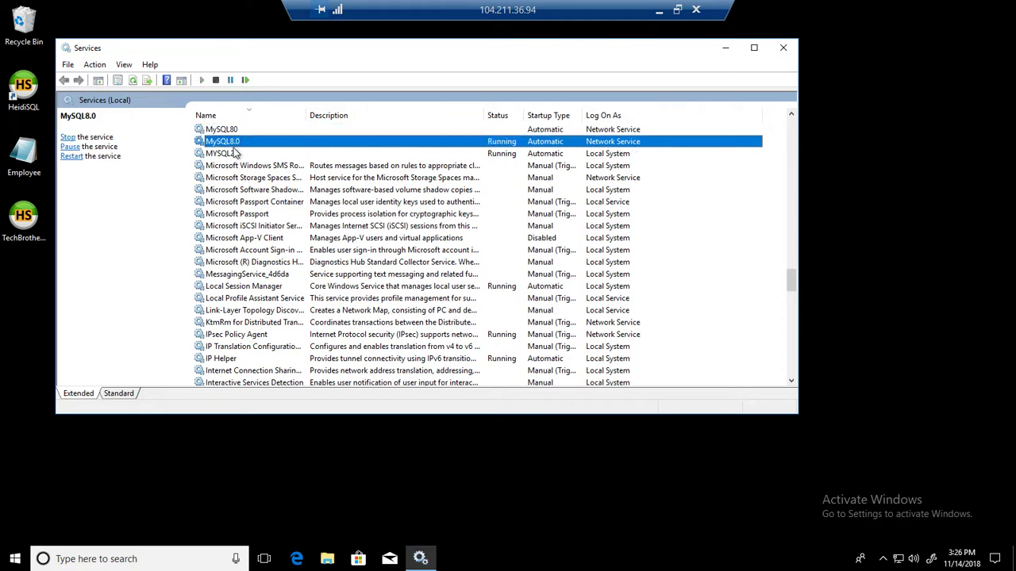
{"action": "left_click", "coordinate": [232, 153]}
{"action": "left_click", "coordinate": [238, 145]}
{"action": "left_click", "coordinate": [232, 153]}
{"action": "left_click", "coordinate": [236, 143]}
{"action": "left_click", "coordinate": [232, 155]}
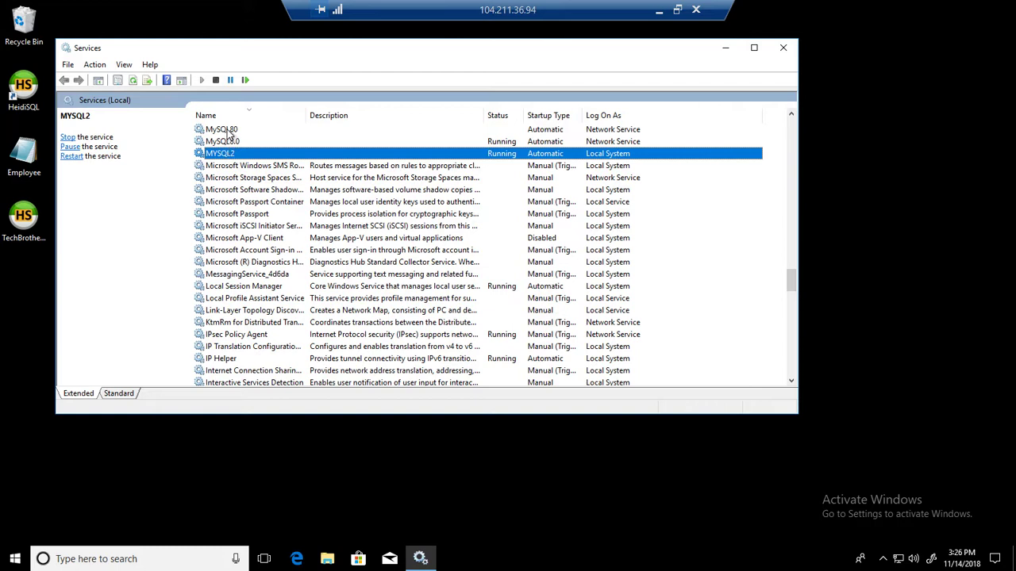
- Launch Control Panel from the Windows search
{"action": "left_click", "coordinate": [175, 560]}
{"action": "type", "text": "c"}
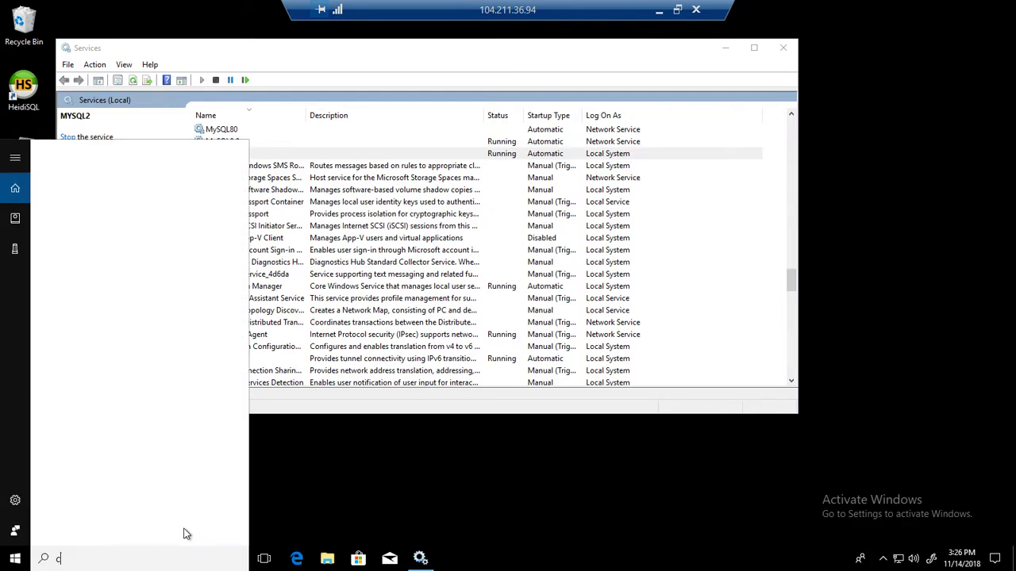
{"action": "type", "text": "ontrol"}
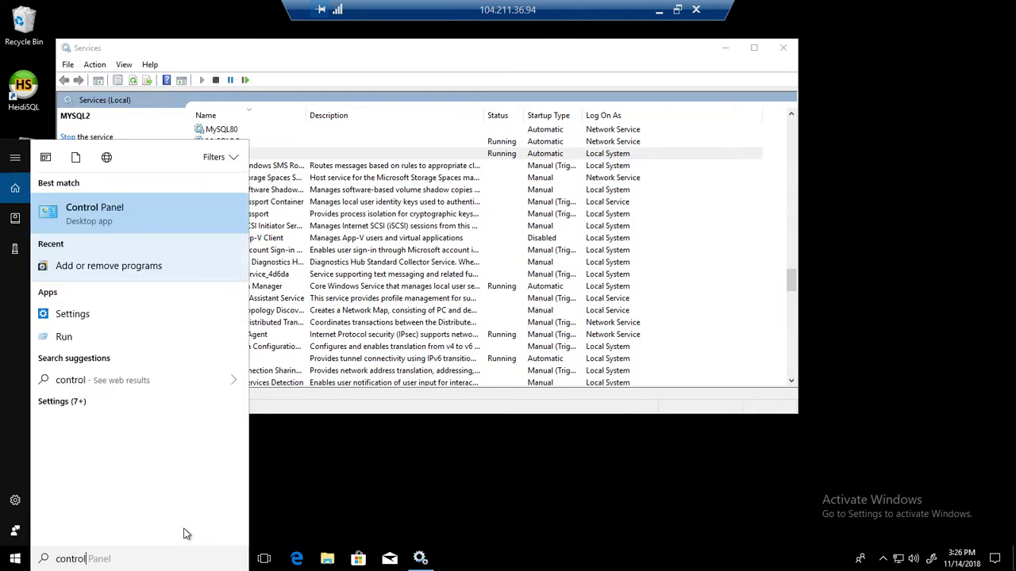
{"action": "type", "text": " panel"}
{"action": "key", "text": "Return"}
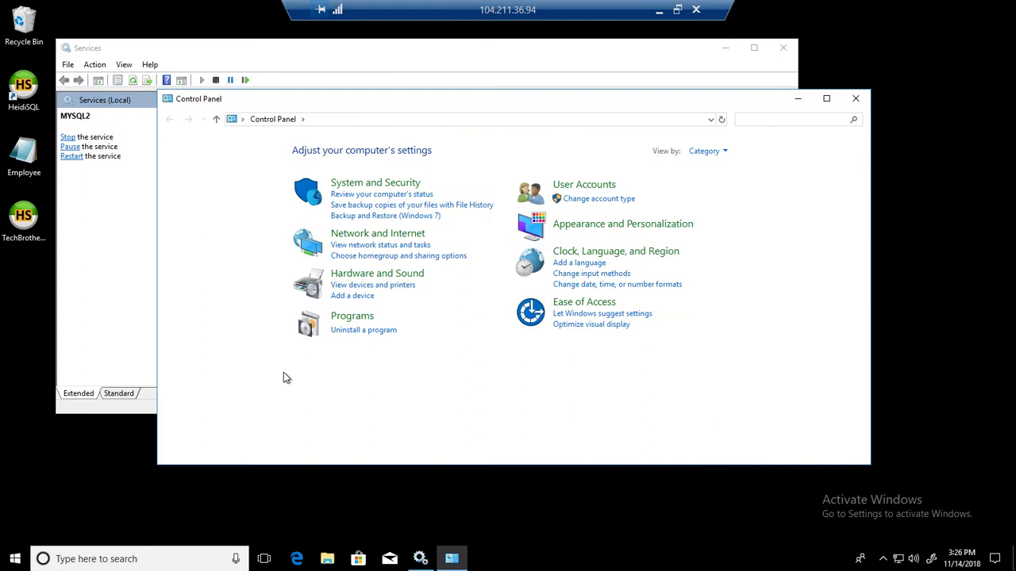
- In File Explorer, open C:\Program Files\MySQL\MySQL Server 8.0
{"action": "left_click", "coordinate": [337, 559]}
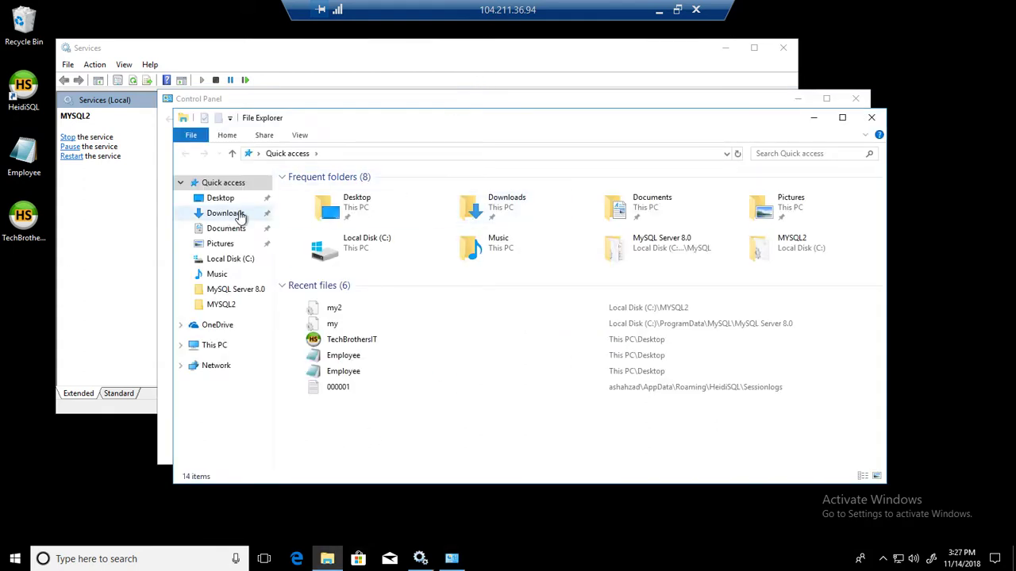
{"action": "left_click", "coordinate": [241, 262]}
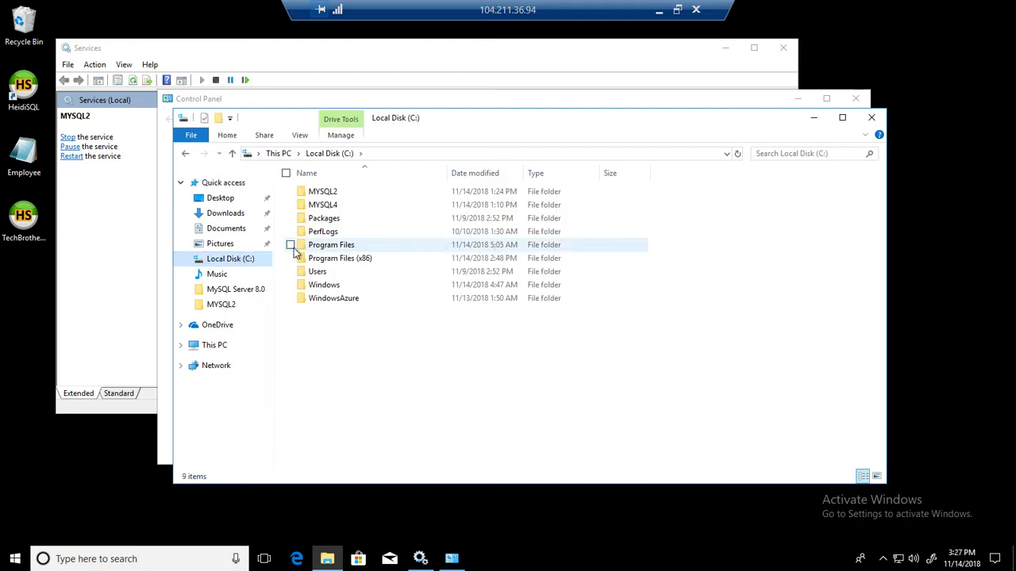
{"action": "double_click", "coordinate": [333, 246]}
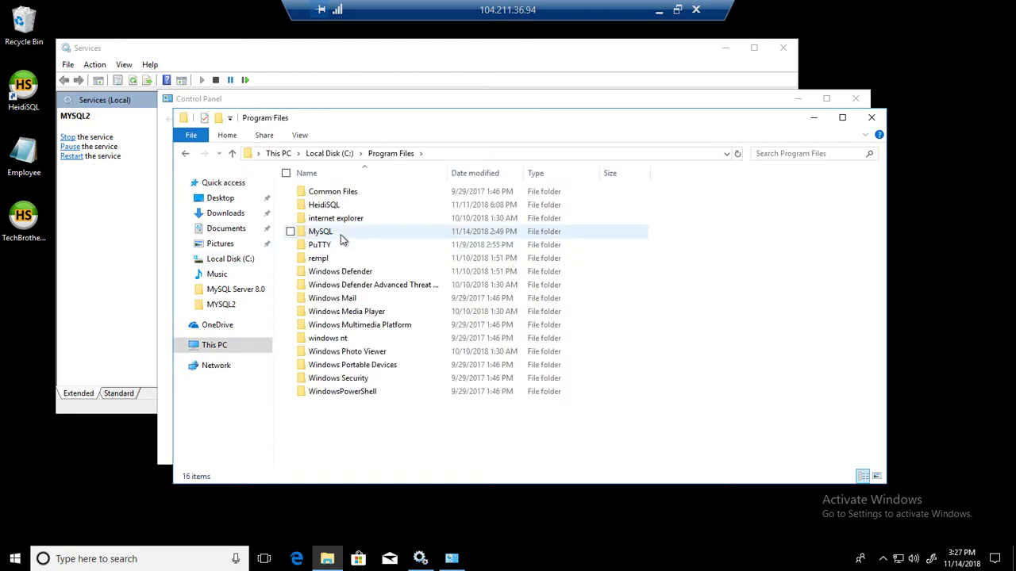
{"action": "double_click", "coordinate": [341, 236]}
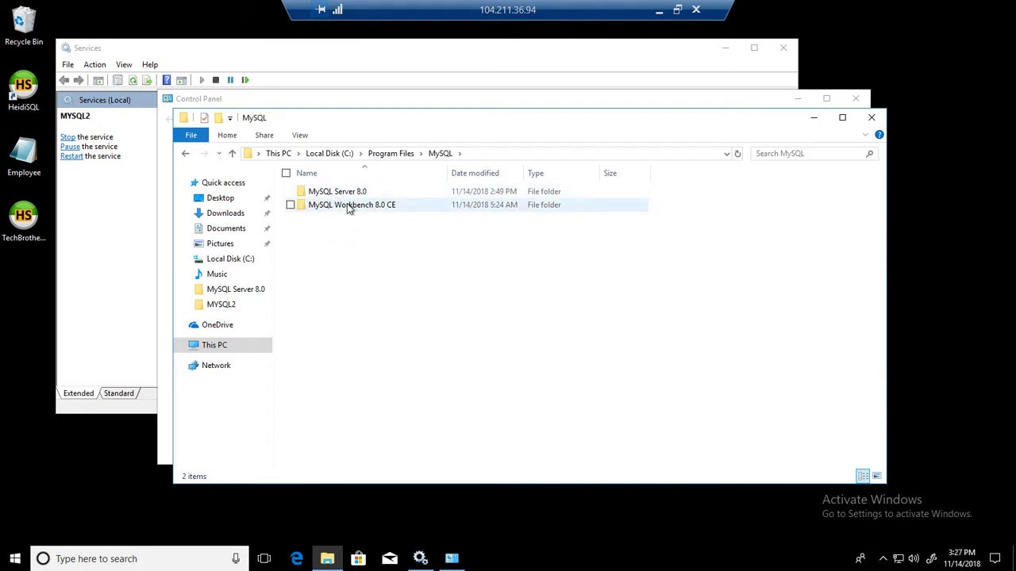
{"action": "double_click", "coordinate": [353, 198]}
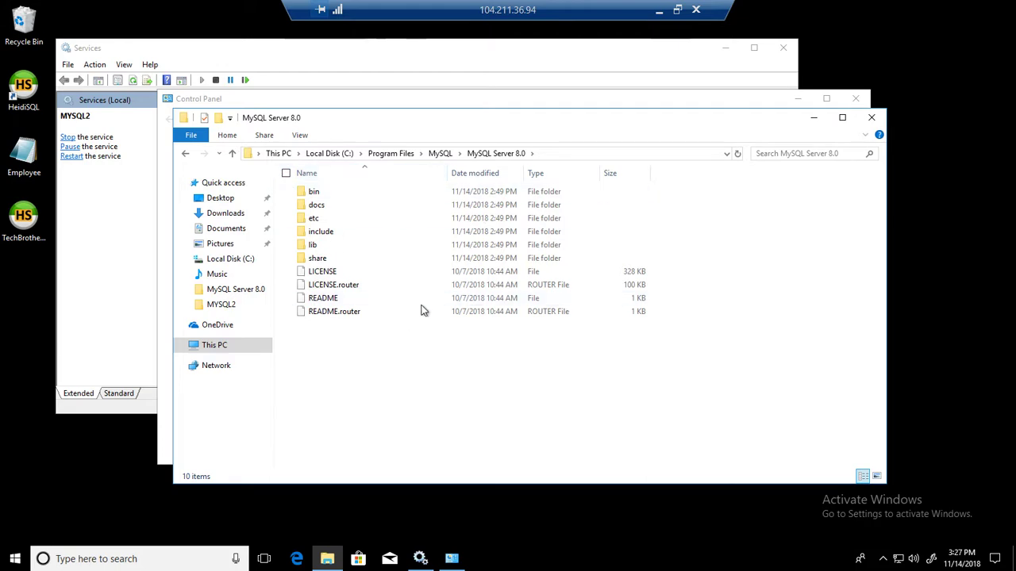
- Go to C:\ProgramData\MySQL and look over its three items
{"action": "left_click", "coordinate": [551, 152]}
{"action": "type", "text": "c:\\prog"}
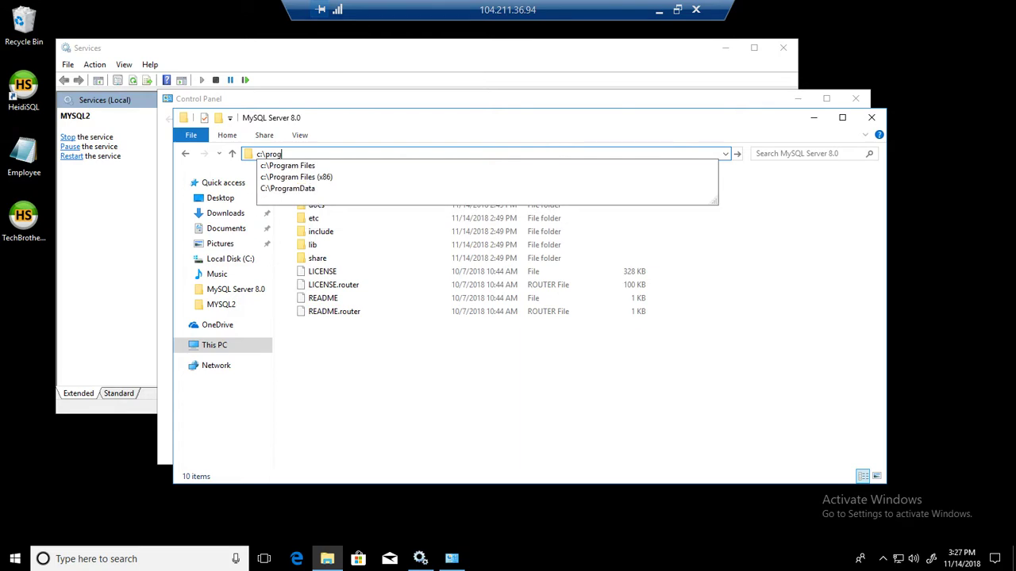
{"action": "key", "text": "Down"}
{"action": "key", "text": "Down"}
{"action": "key", "text": "Down"}
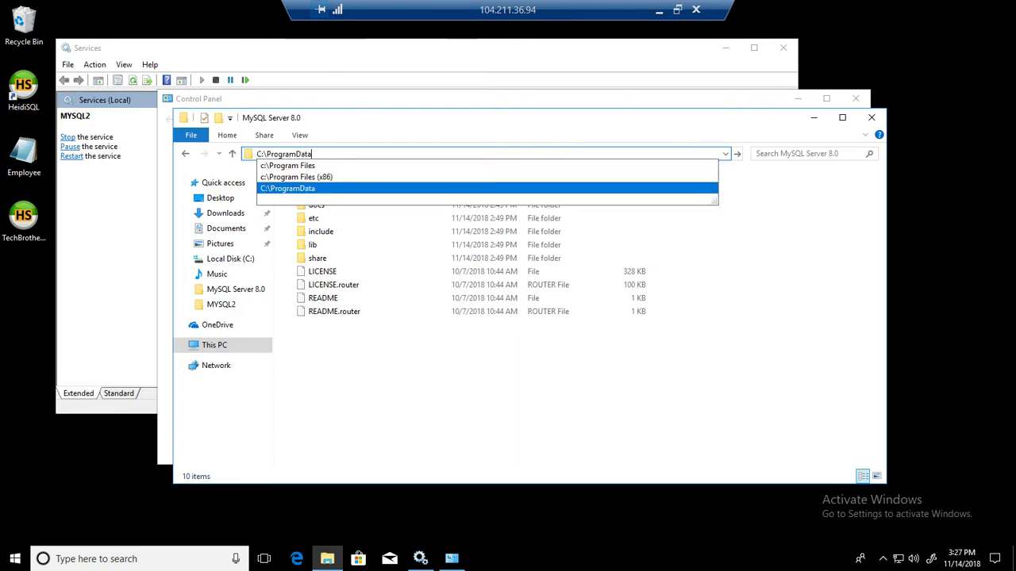
{"action": "key", "text": "Return"}
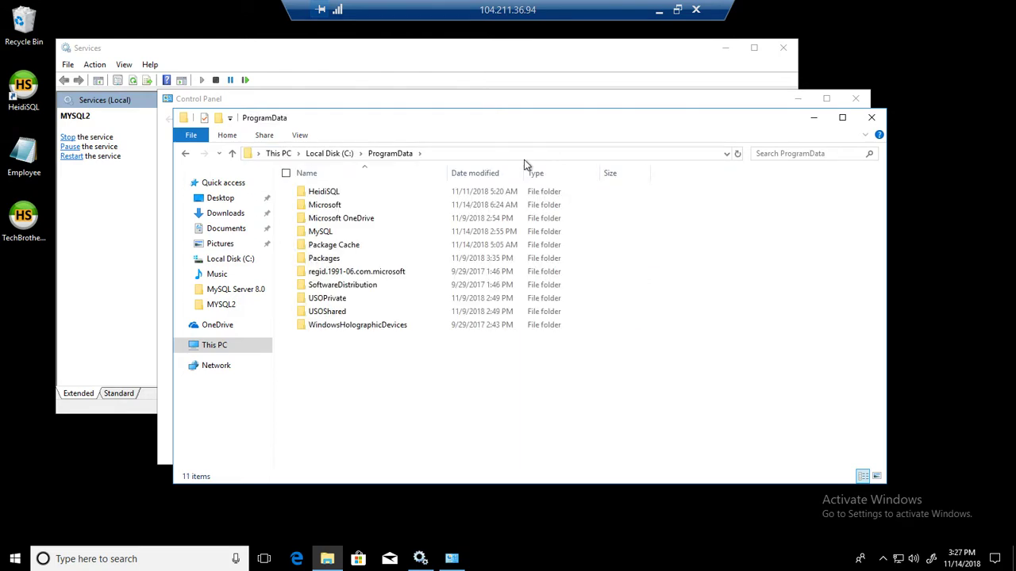
{"action": "left_click", "coordinate": [334, 232]}
{"action": "double_click", "coordinate": [333, 232]}
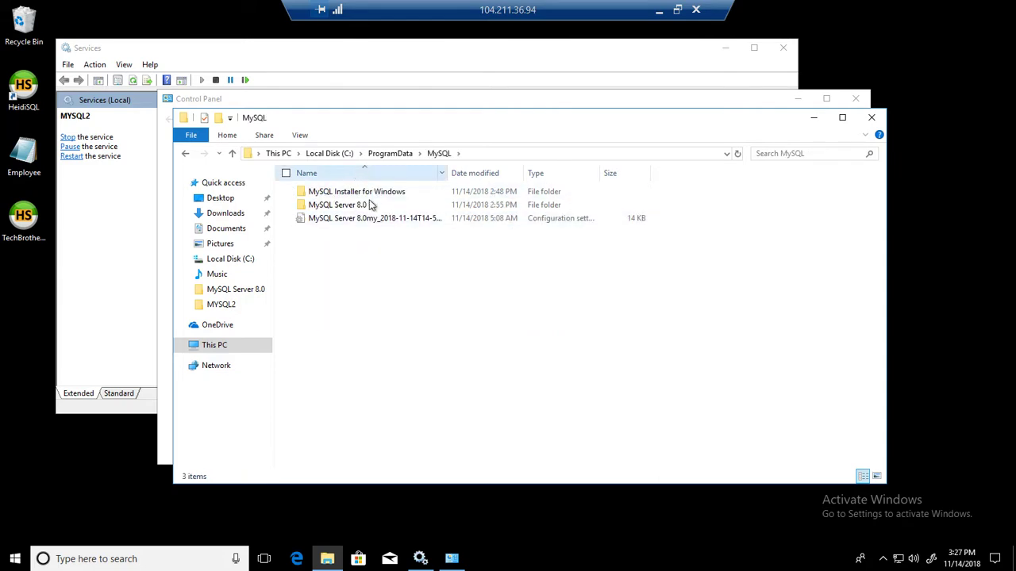
{"action": "left_click_drag", "start_coordinate": [417, 262], "coordinate": [349, 167]}
{"action": "left_click", "coordinate": [410, 264]}
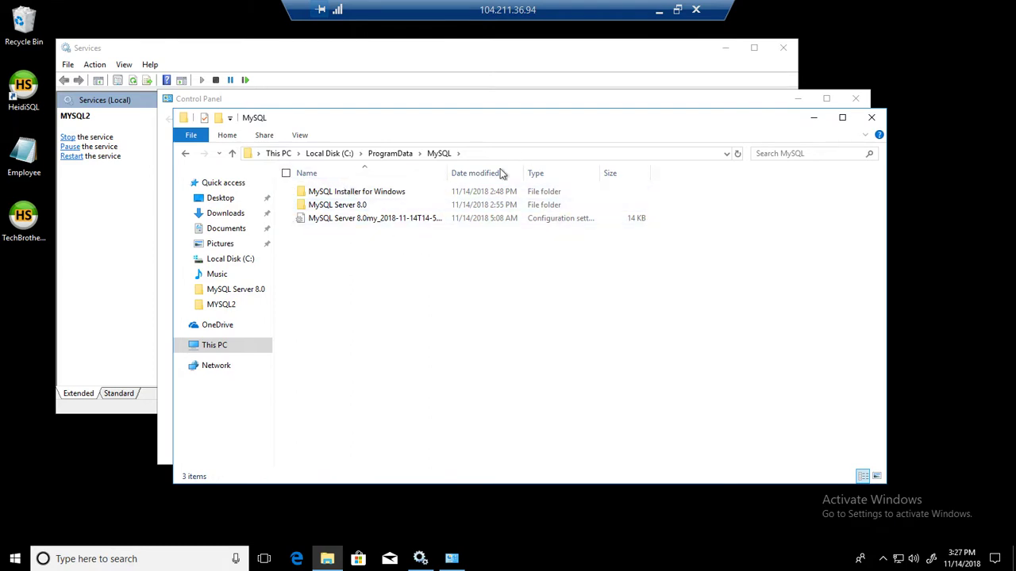
- Inspect the MySQL Server 8.0\Data folder, then return to the ProgramData MySQL folder
{"action": "double_click", "coordinate": [343, 206]}
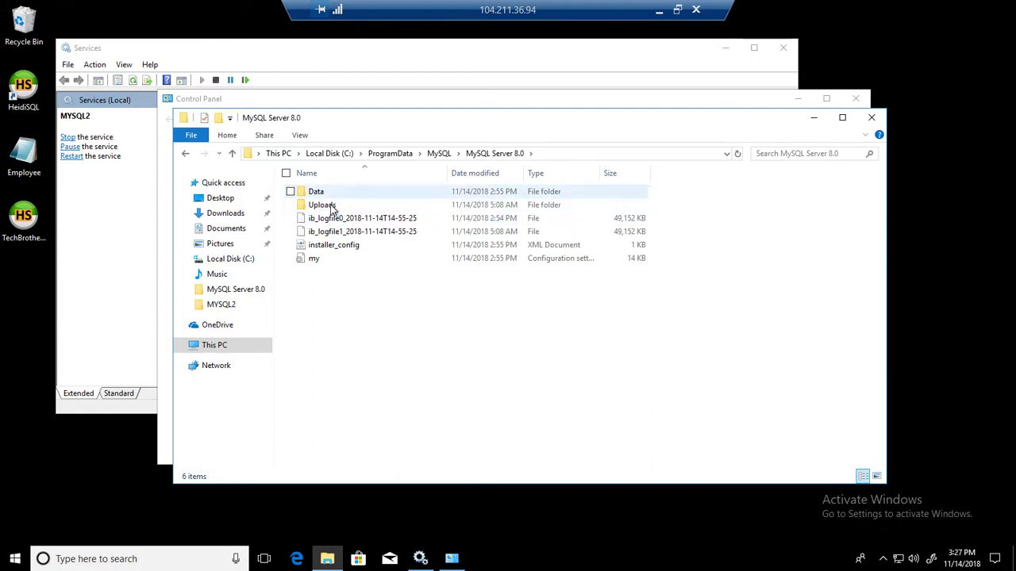
{"action": "double_click", "coordinate": [326, 193]}
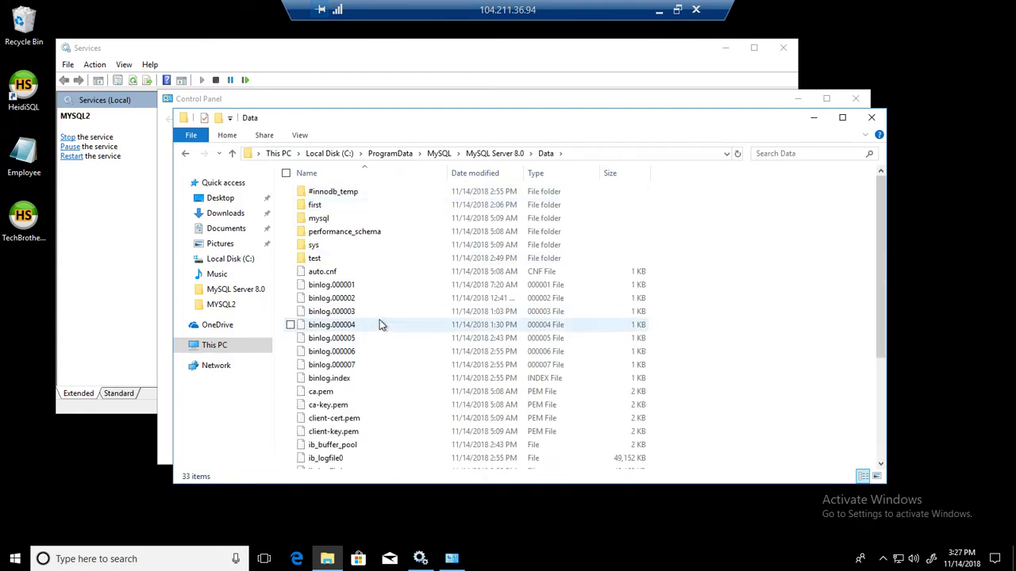
{"action": "scroll", "coordinate": [384, 318], "scroll_direction": "down", "scroll_amount": 4}
{"action": "scroll", "coordinate": [387, 318], "scroll_direction": "up", "scroll_amount": 4}
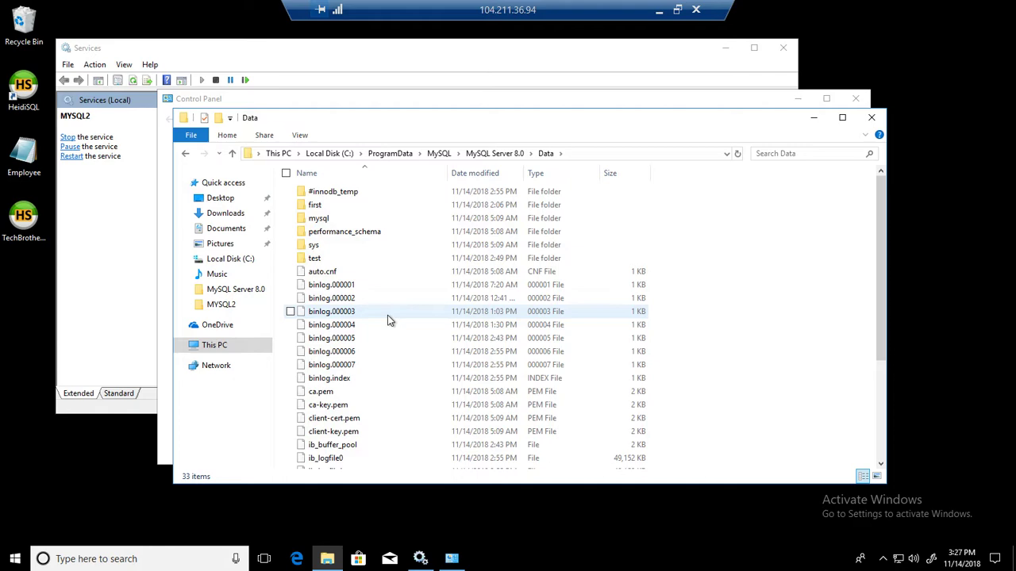
{"action": "left_click", "coordinate": [442, 154]}
{"action": "left_click", "coordinate": [483, 363]}
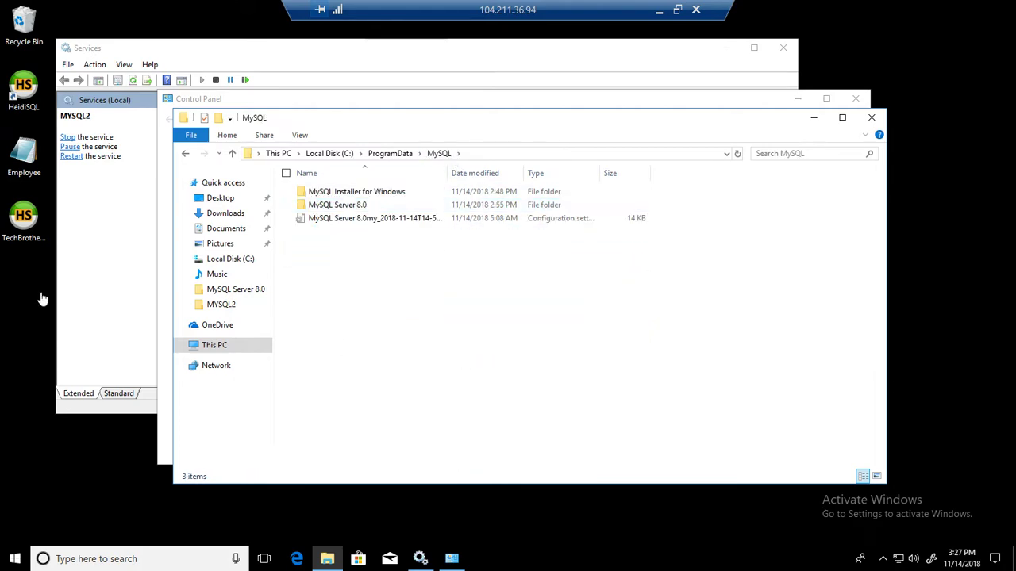
- Search Control Panel for 'add remove' to find Programs and Features
{"action": "left_click", "coordinate": [129, 247]}
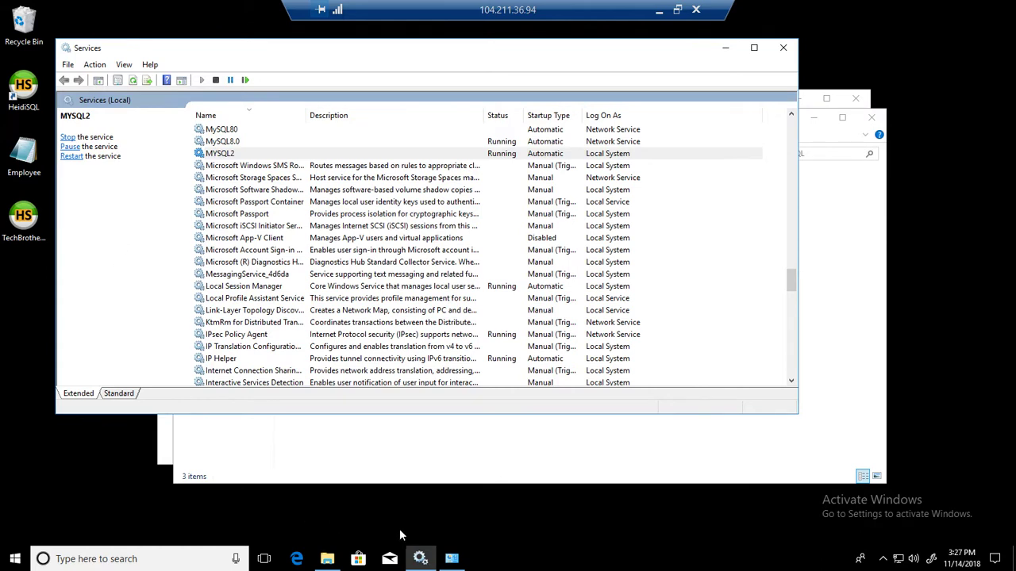
{"action": "left_click", "coordinate": [451, 558]}
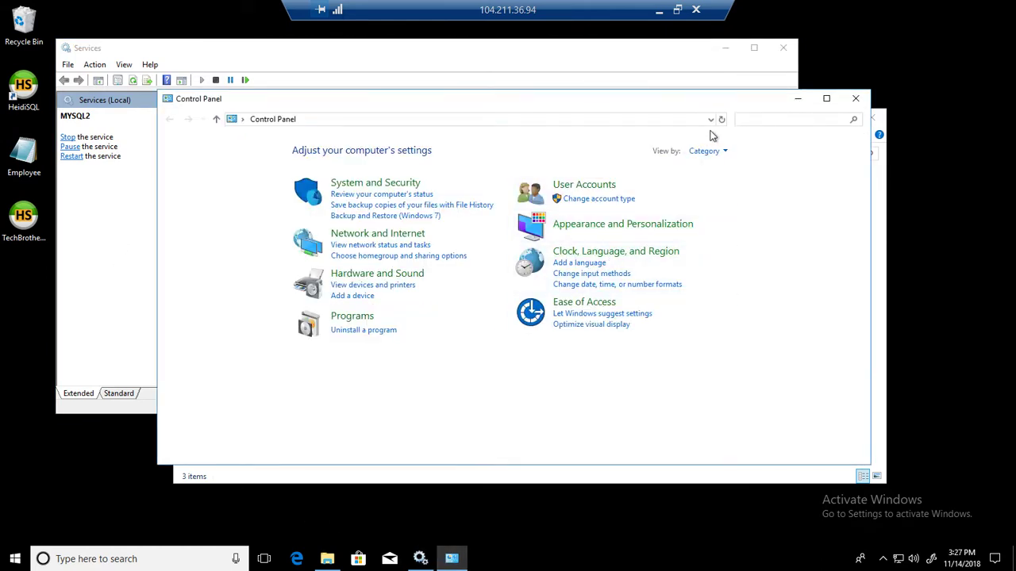
{"action": "type", "text": "add remove"}
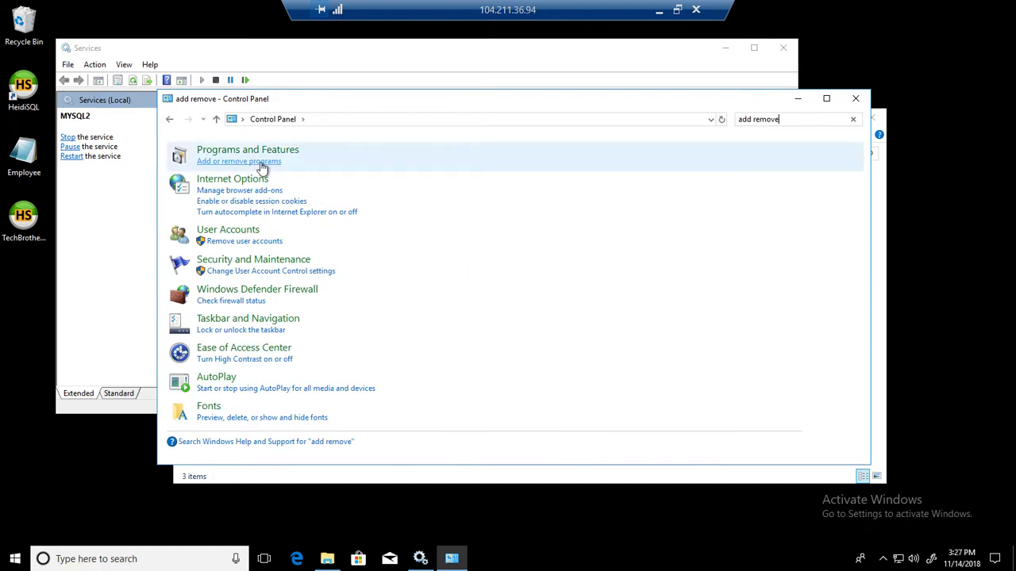
- Open Programs and Features and choose Uninstall on MySQL Server 8.0
{"action": "left_click", "coordinate": [227, 163]}
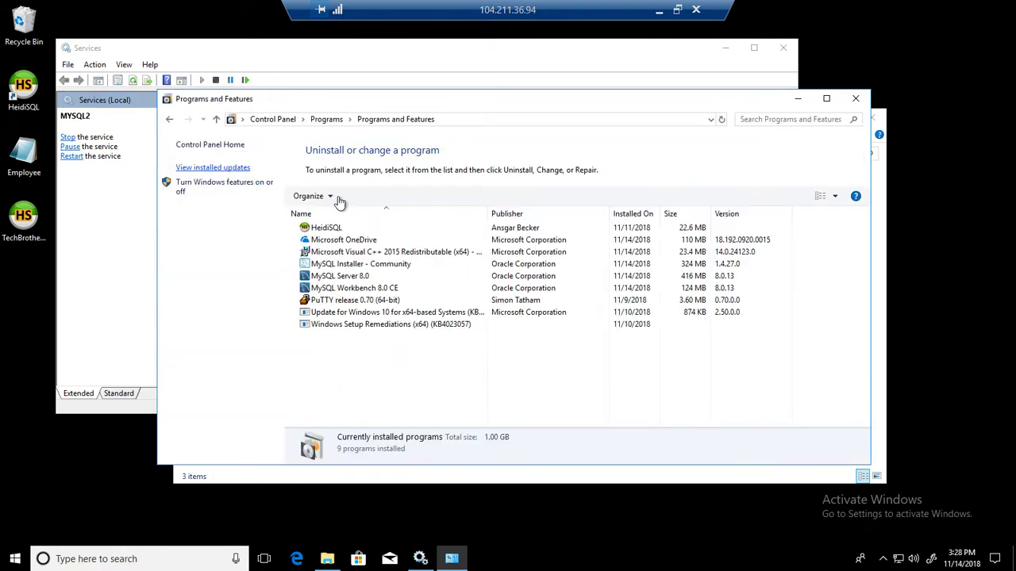
{"action": "left_click", "coordinate": [339, 280]}
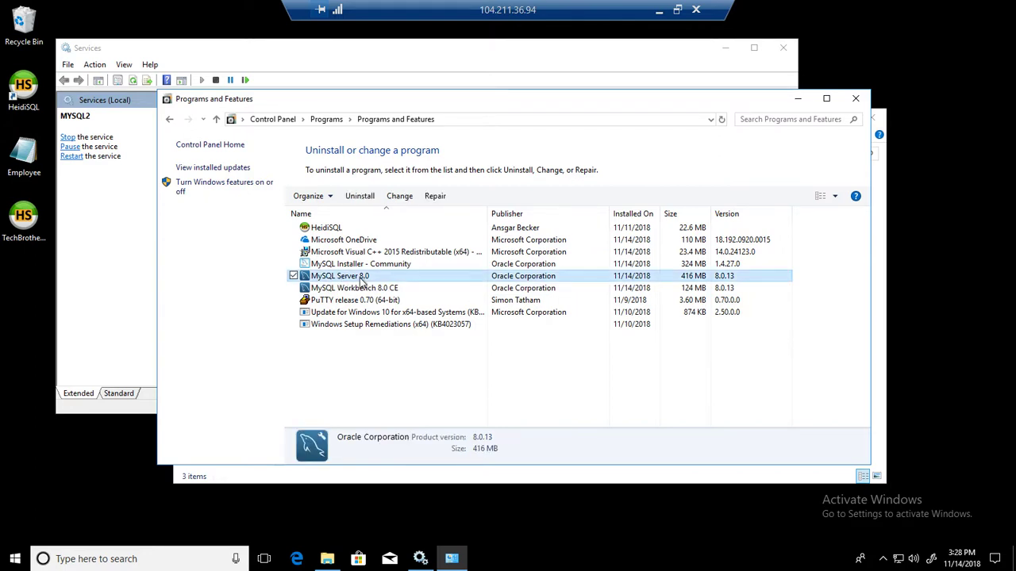
{"action": "right_click", "coordinate": [362, 279]}
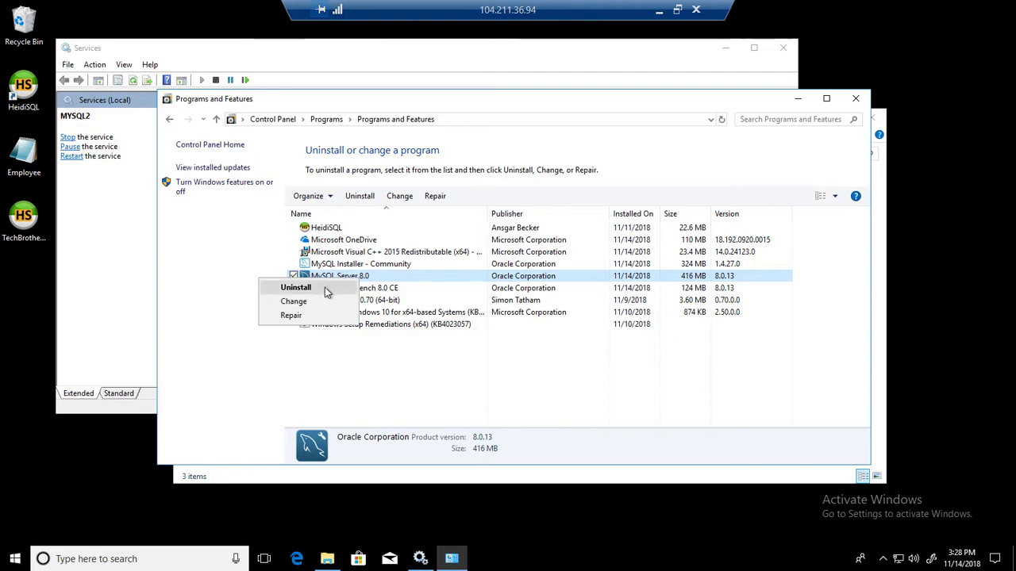
{"action": "left_click", "coordinate": [325, 287]}
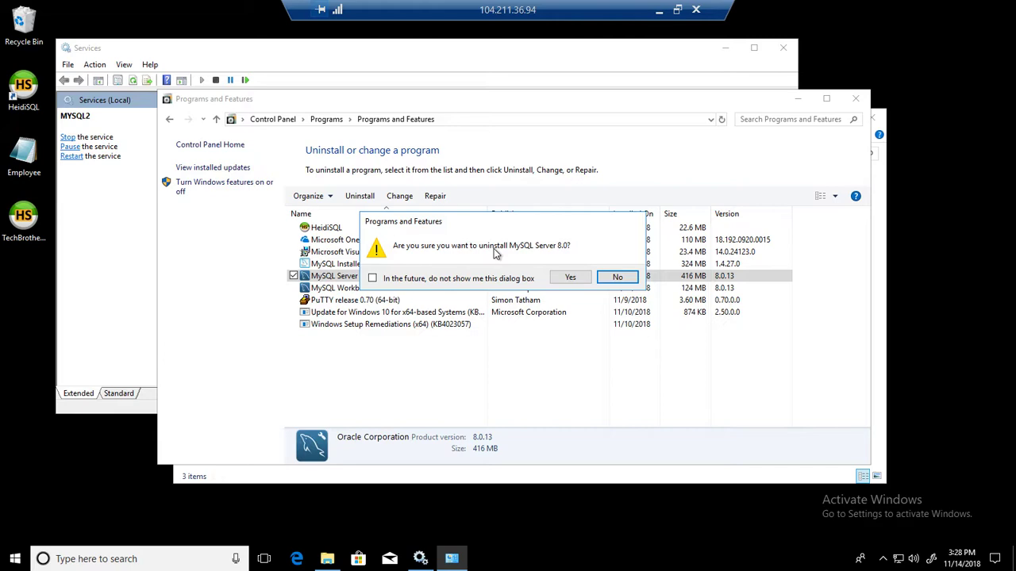
- Confirm MYSQL2 is still running, then return to the MySQL Server 8.0 uninstall prompt
{"action": "left_click", "coordinate": [101, 215]}
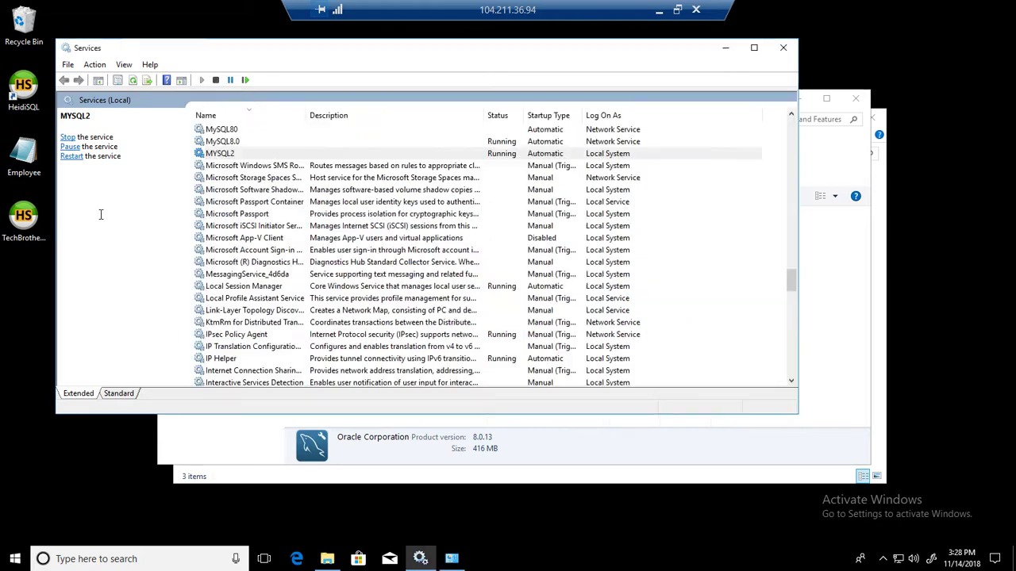
{"action": "left_click", "coordinate": [246, 154]}
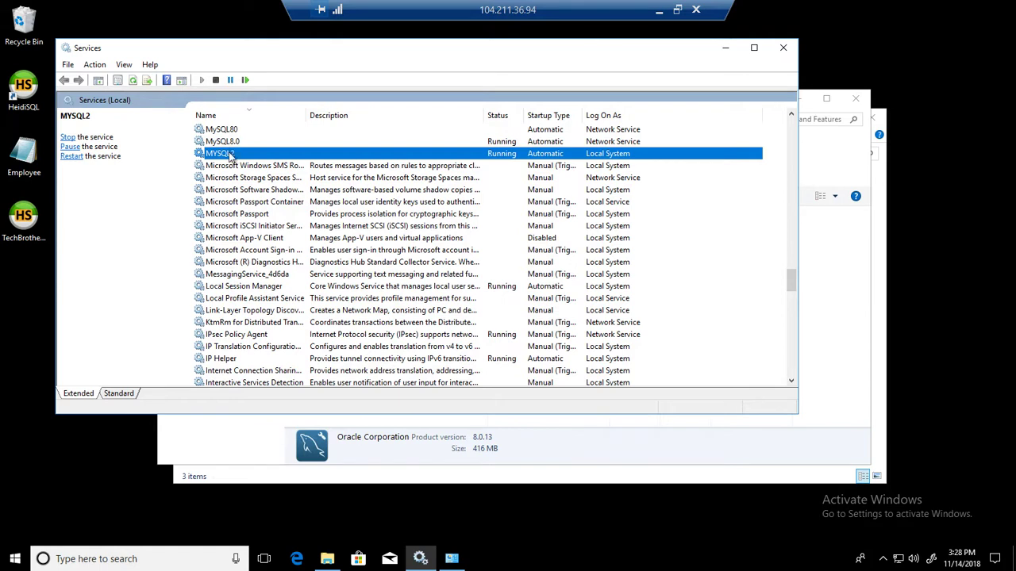
{"action": "left_click", "coordinate": [577, 444]}
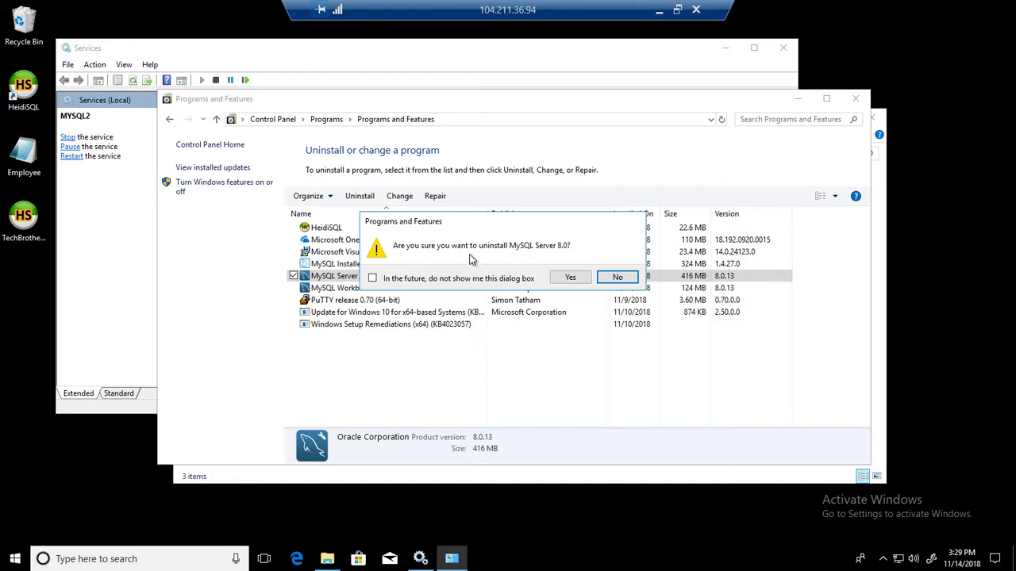
- Answer Yes to remove MySQL Server 8.0 (8.0.13) from the installed programs
{"action": "left_click", "coordinate": [569, 278]}
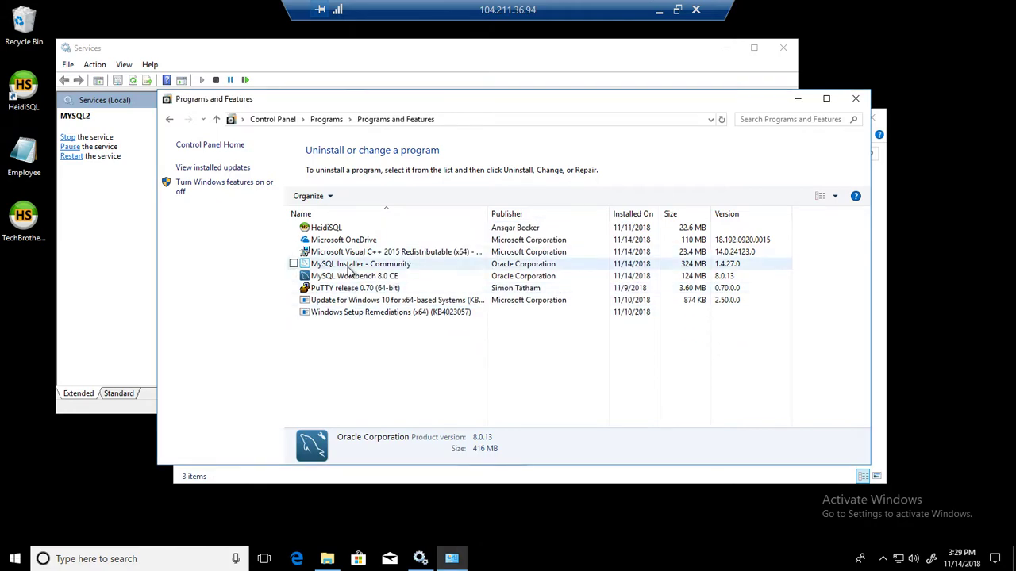
- Refresh and reopen the C:\ProgramData\MySQL folder in File Explorer
{"action": "left_click", "coordinate": [131, 292]}
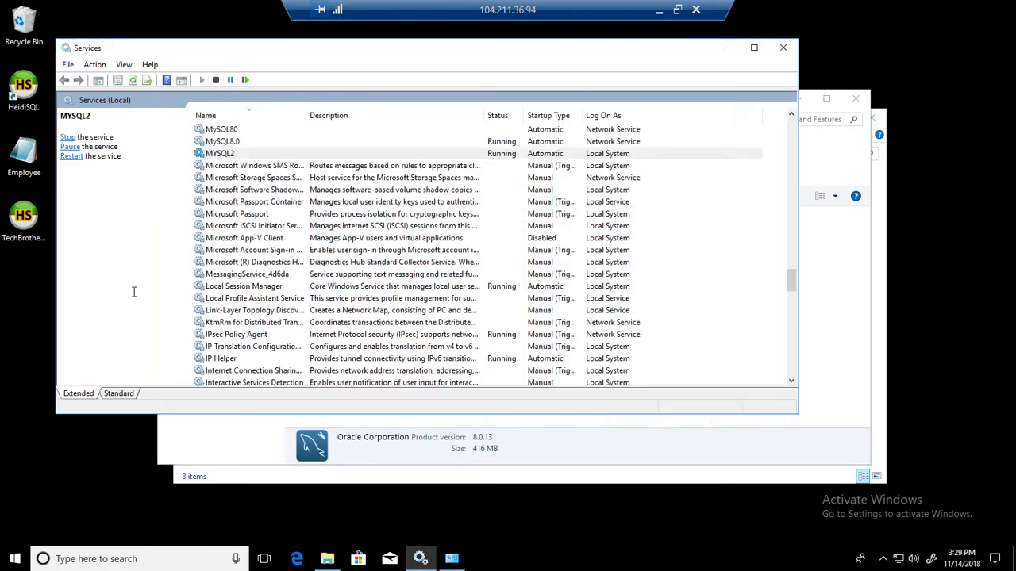
{"action": "left_click", "coordinate": [327, 558]}
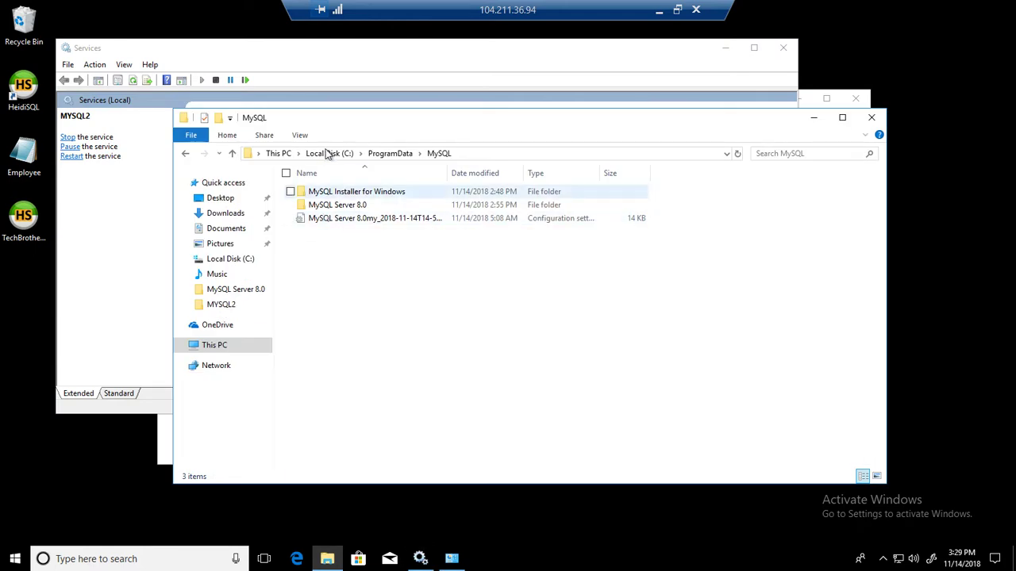
{"action": "right_click", "coordinate": [396, 302]}
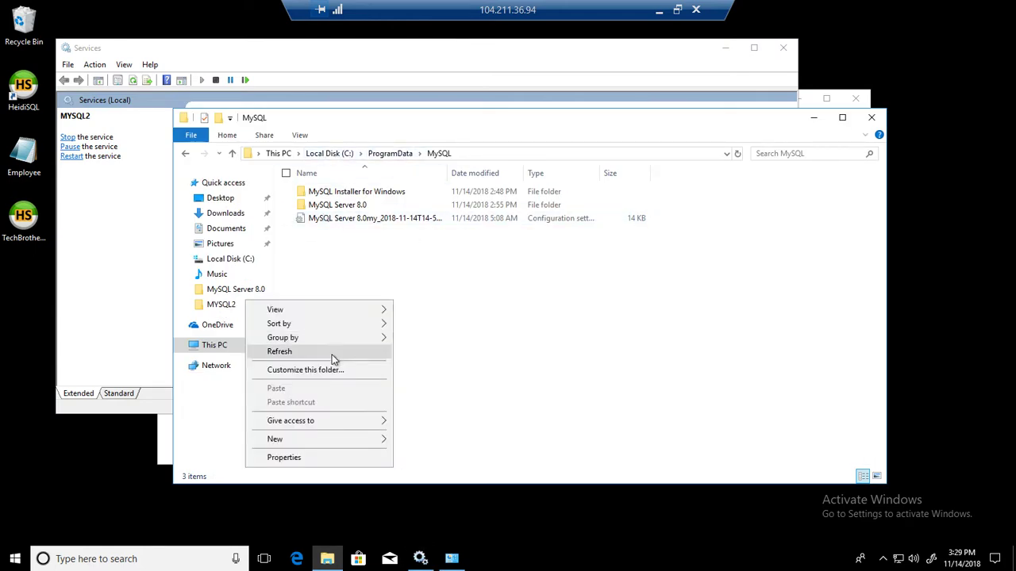
{"action": "left_click", "coordinate": [333, 354]}
{"action": "left_click", "coordinate": [397, 153]}
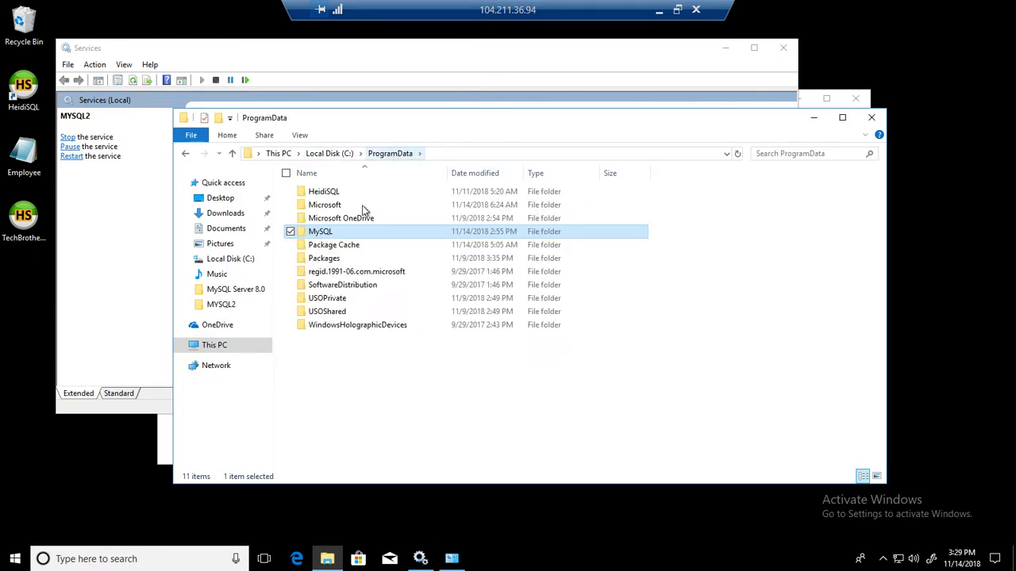
{"action": "double_click", "coordinate": [320, 233]}
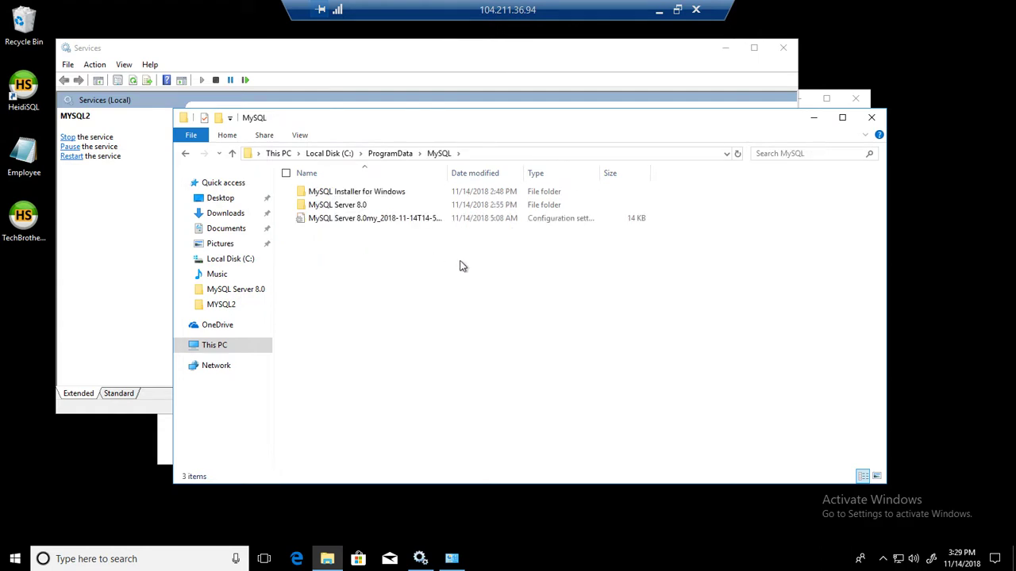
- Permanently delete its three items and go up to Local Disk (C:)
{"action": "left_click_drag", "start_coordinate": [460, 260], "coordinate": [333, 181]}
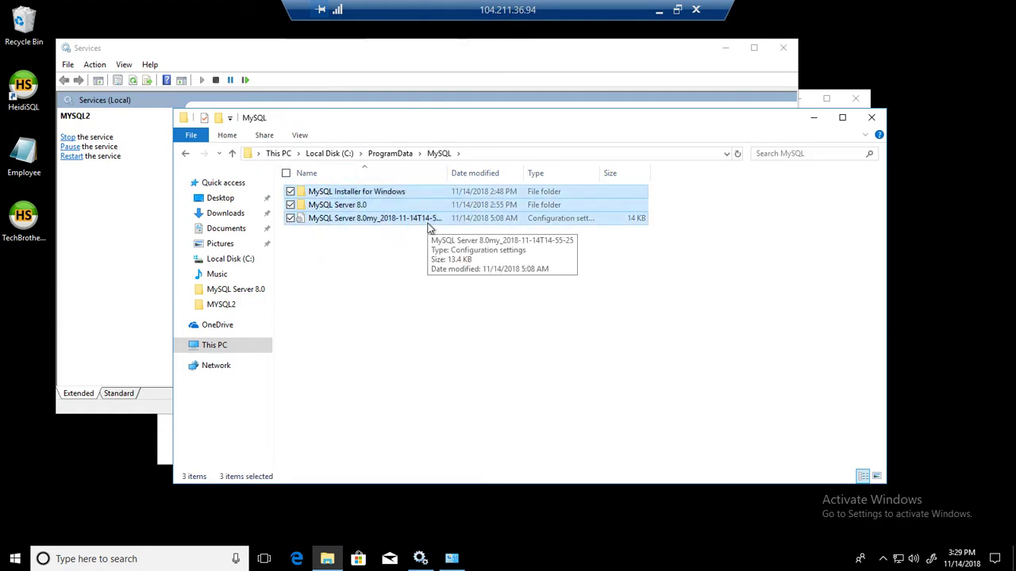
{"action": "key", "text": "shift+Delete"}
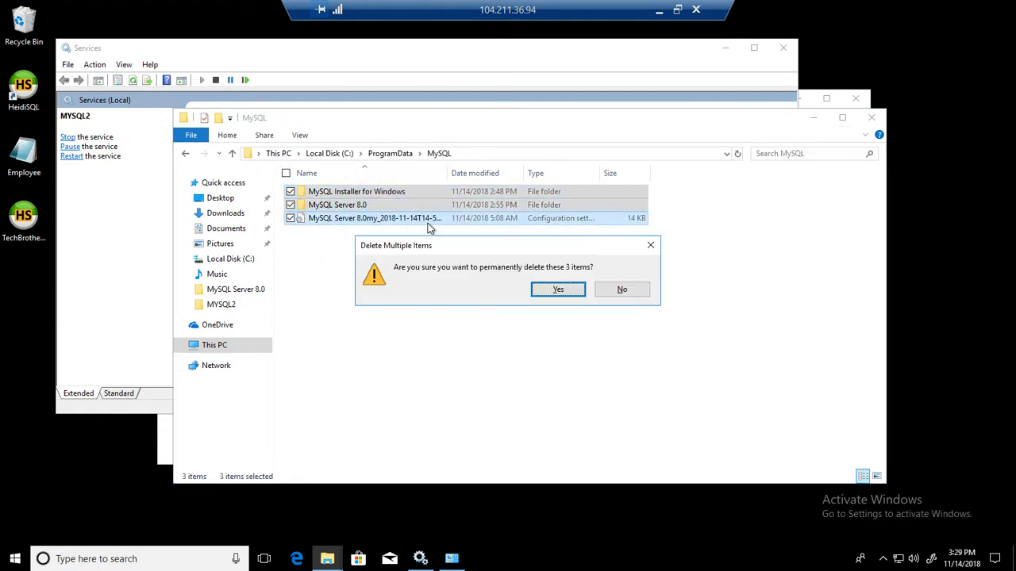
{"action": "left_click", "coordinate": [553, 291]}
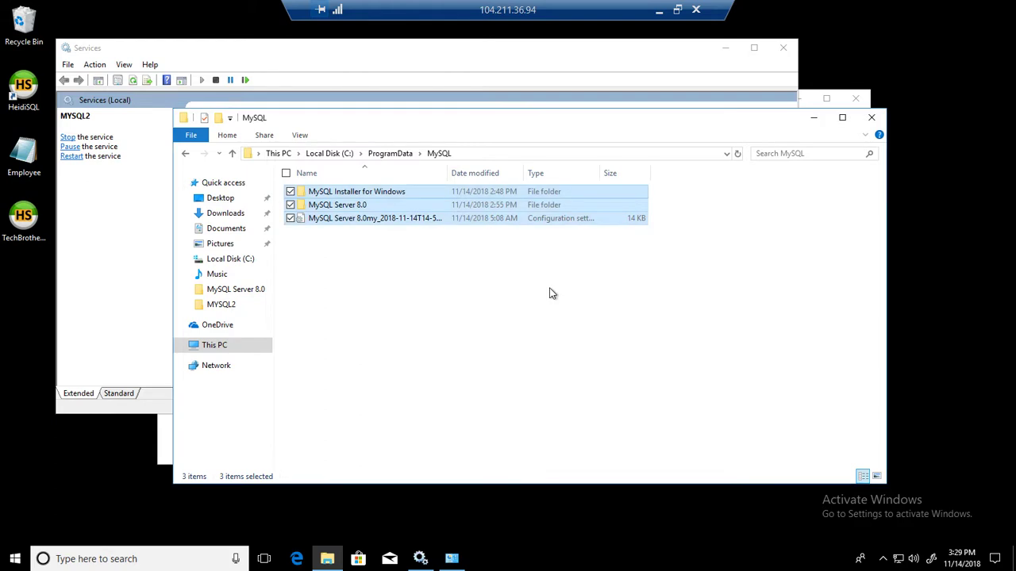
{"action": "left_click", "coordinate": [394, 155]}
{"action": "left_click", "coordinate": [345, 154]}
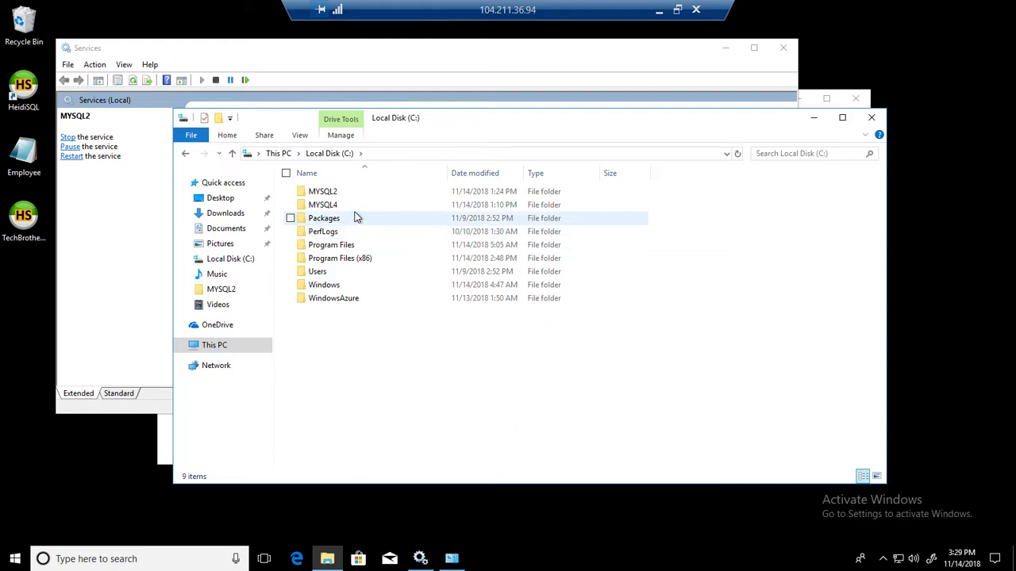
- Verify C:\Program Files\MySQL holds only MySQL Workbench 8.0 CE, then return to Services
{"action": "double_click", "coordinate": [356, 247]}
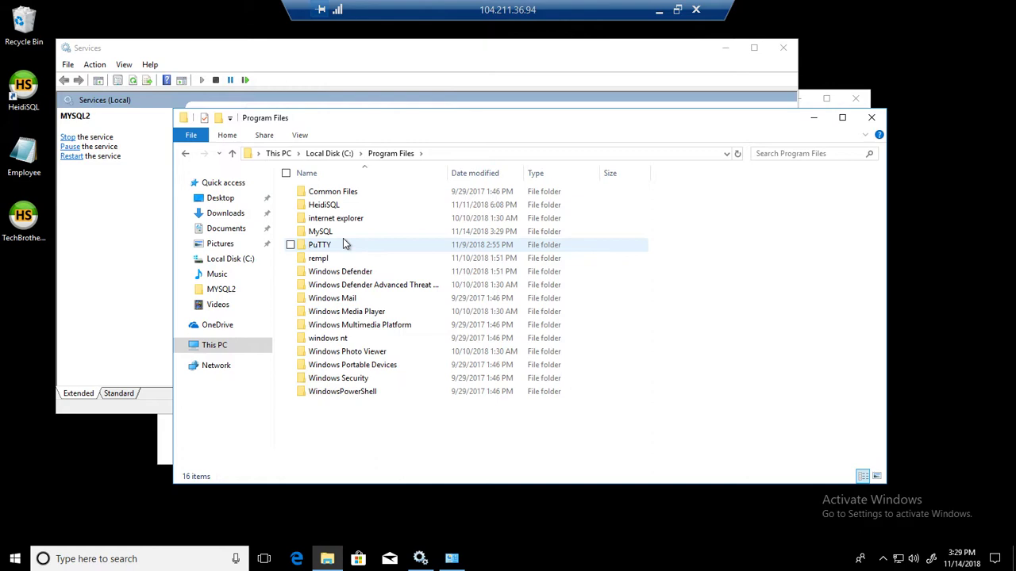
{"action": "double_click", "coordinate": [341, 231]}
{"action": "left_click", "coordinate": [375, 196]}
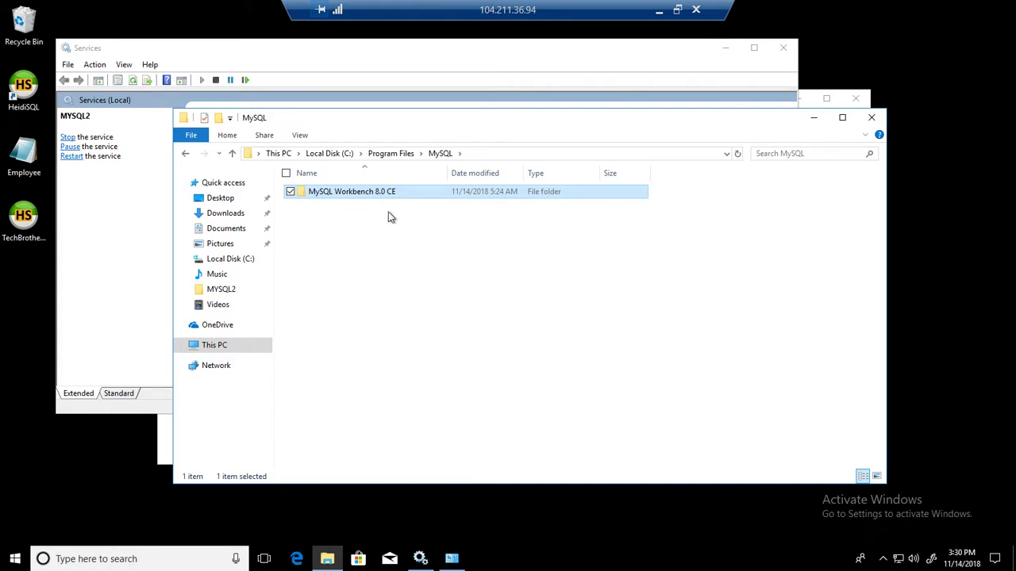
{"action": "left_click", "coordinate": [451, 265]}
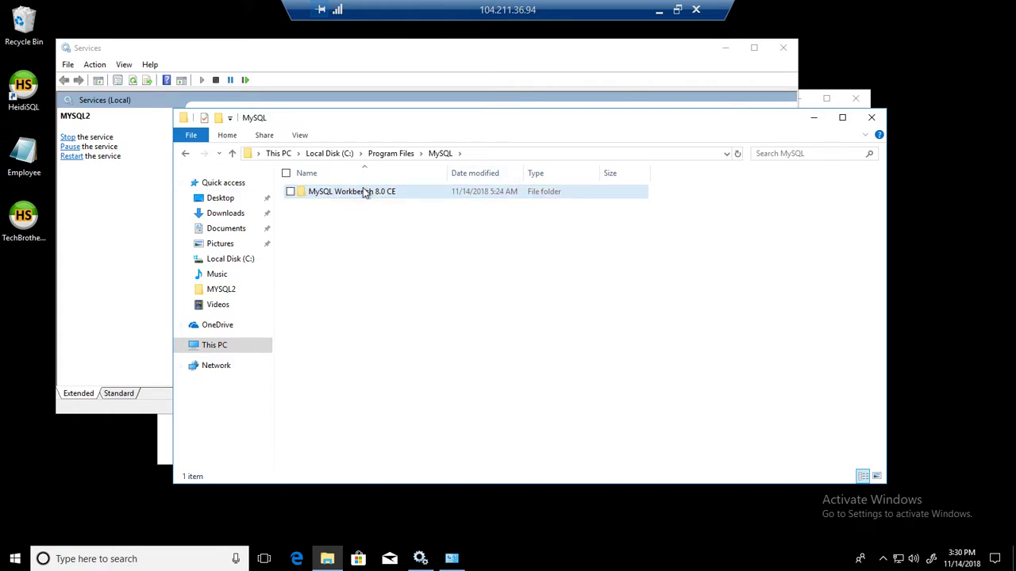
{"action": "left_click", "coordinate": [516, 81]}
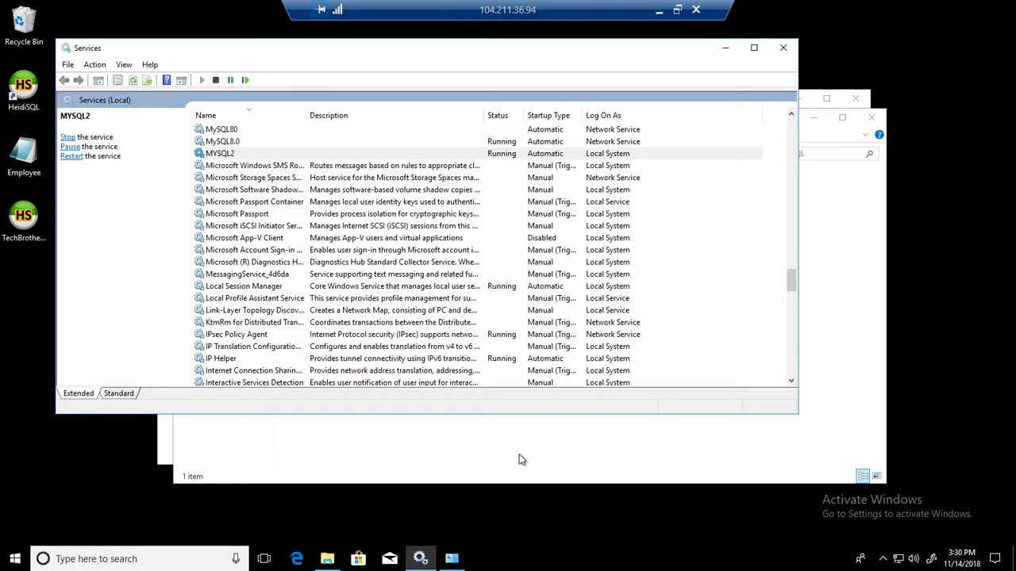
- Check the MYSQL2 and MySQL8.0 service entries in Services
{"action": "left_click", "coordinate": [234, 154]}
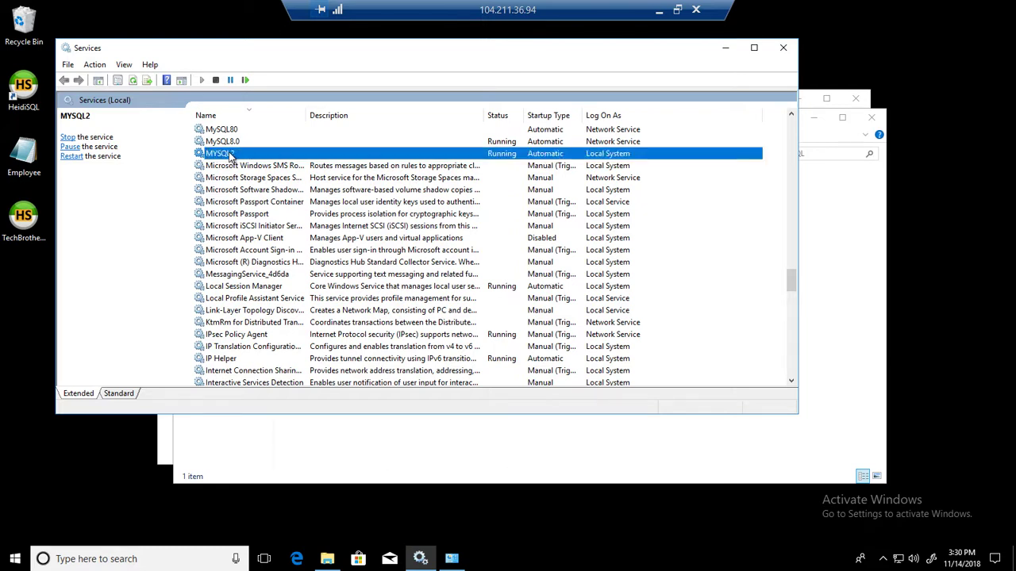
{"action": "left_click", "coordinate": [230, 143]}
{"action": "left_click", "coordinate": [232, 154]}
- Open Control Panel via search and go to Add or remove programs
{"action": "left_click", "coordinate": [151, 558]}
{"action": "type", "text": "control"}
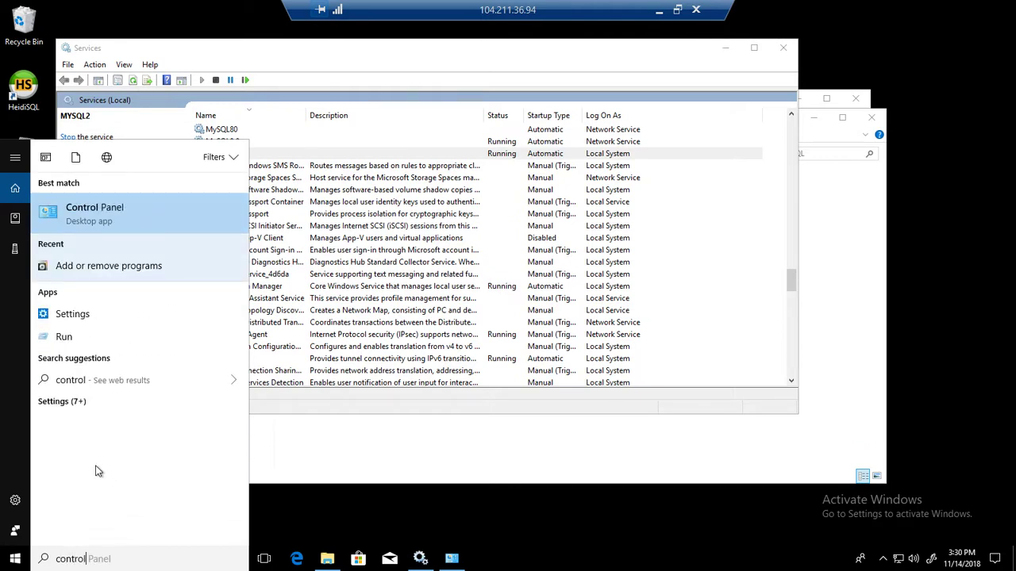
{"action": "left_click", "coordinate": [152, 226]}
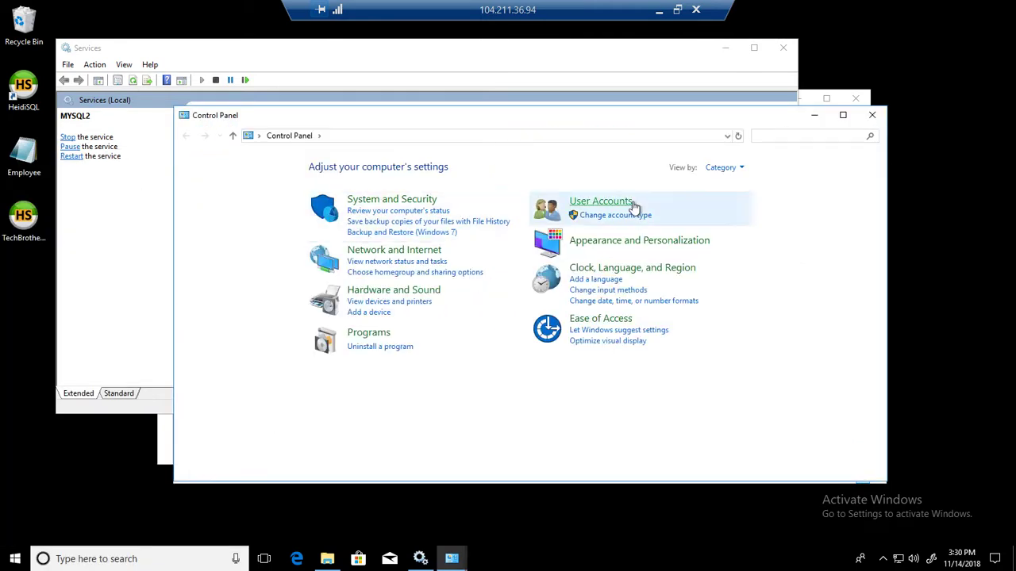
{"action": "left_click", "coordinate": [820, 136]}
{"action": "type", "text": "add remove"}
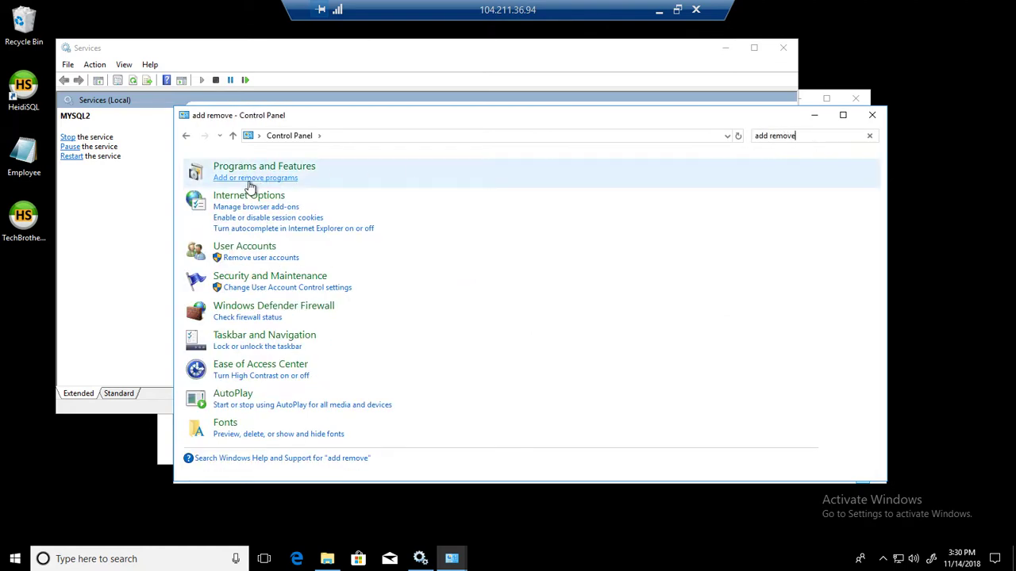
{"action": "left_click", "coordinate": [255, 178]}
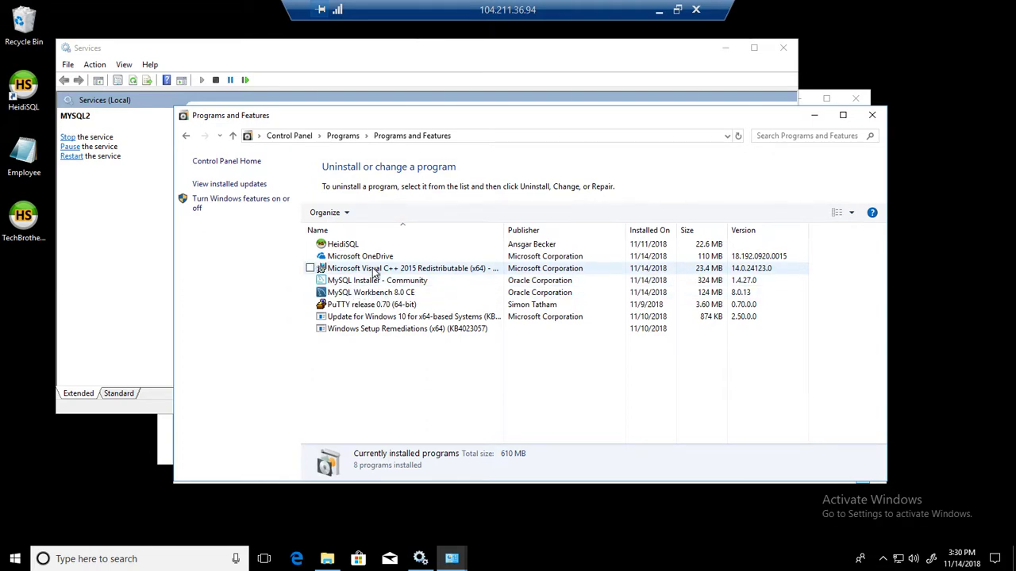
- Launch MySQL Workbench 8.0 CE via 'work' search and open the MYSQL2 connection
{"action": "left_click", "coordinate": [155, 563]}
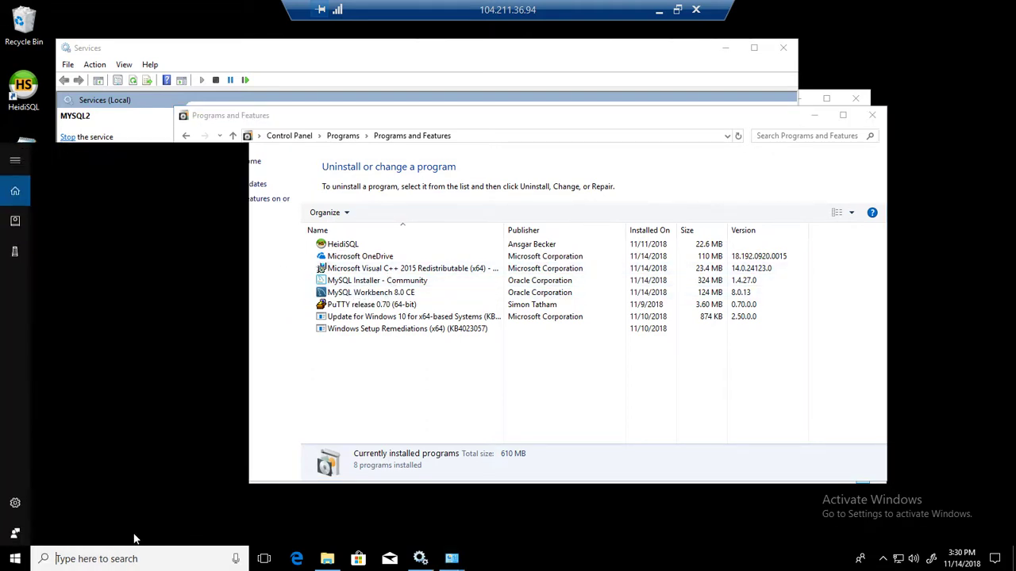
{"action": "type", "text": "work"}
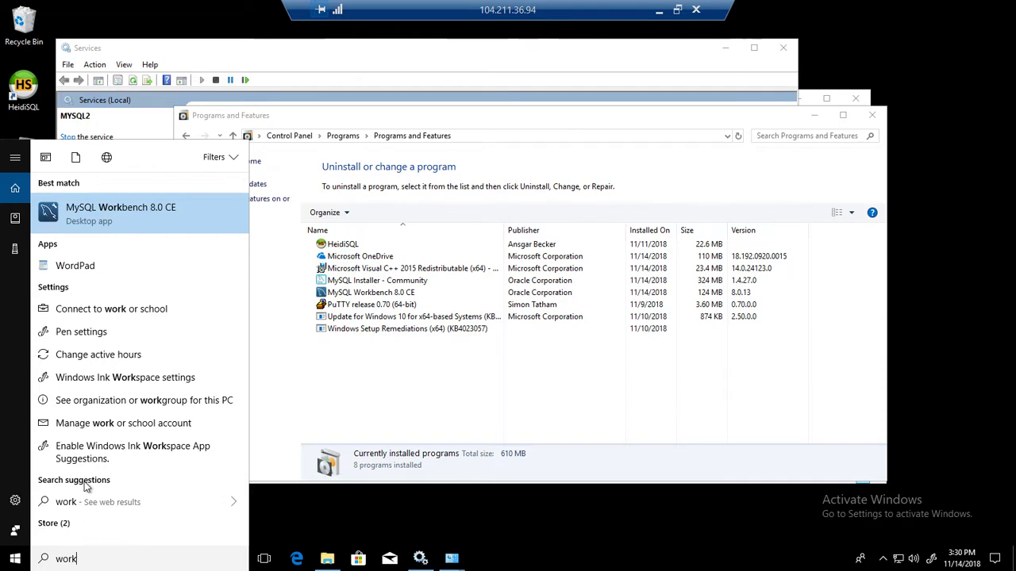
{"action": "left_click", "coordinate": [103, 212]}
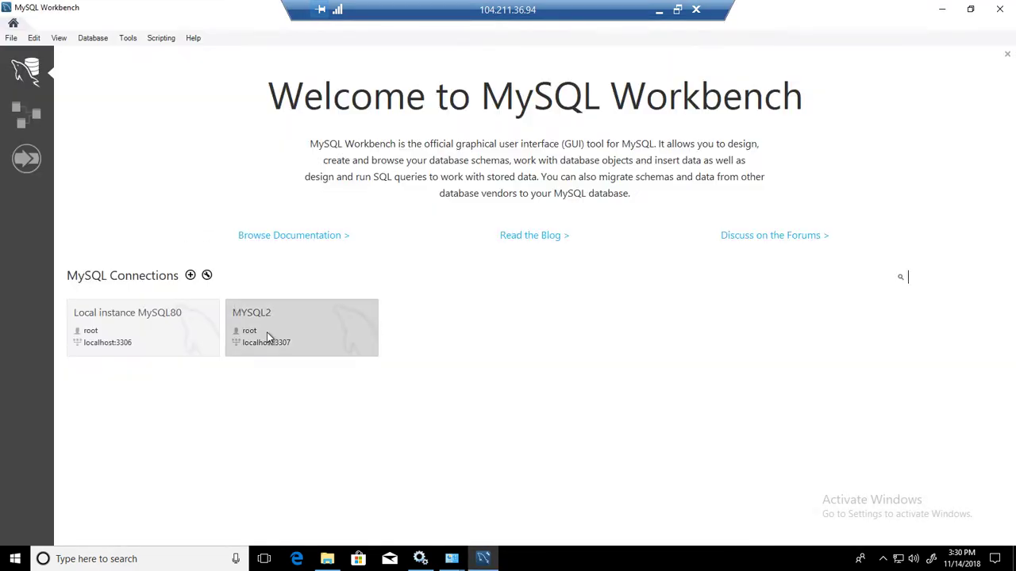
{"action": "left_click", "coordinate": [266, 331]}
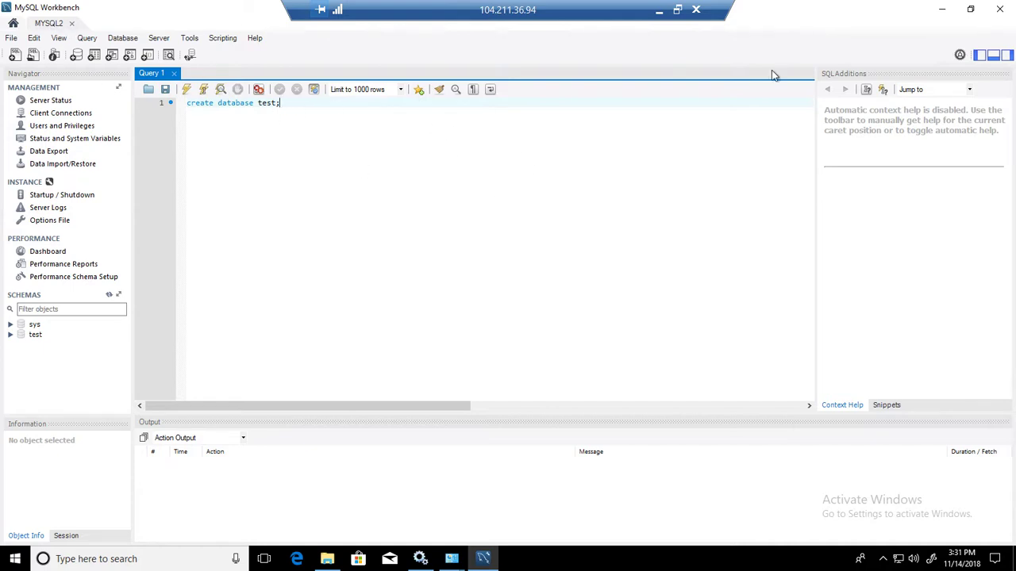
- Minimize the remote desktop session back to the tutorial title image
{"action": "left_click", "coordinate": [816, 26]}
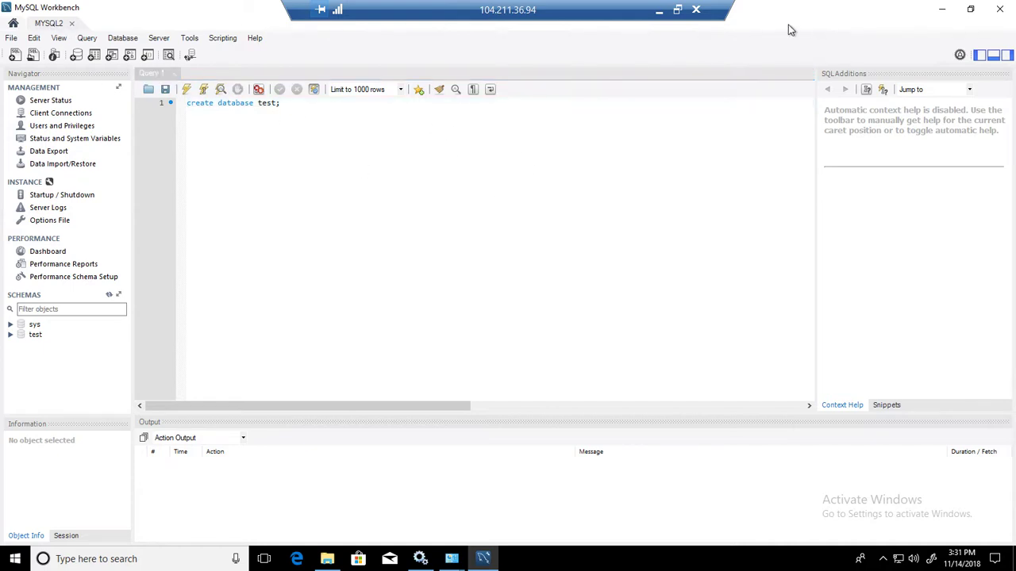
{"action": "left_click", "coordinate": [660, 16]}
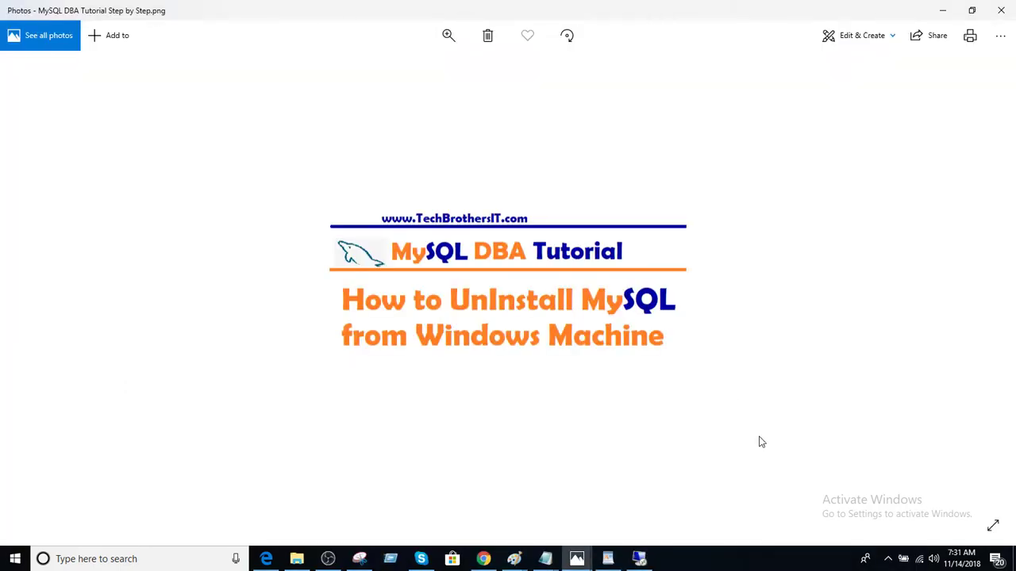